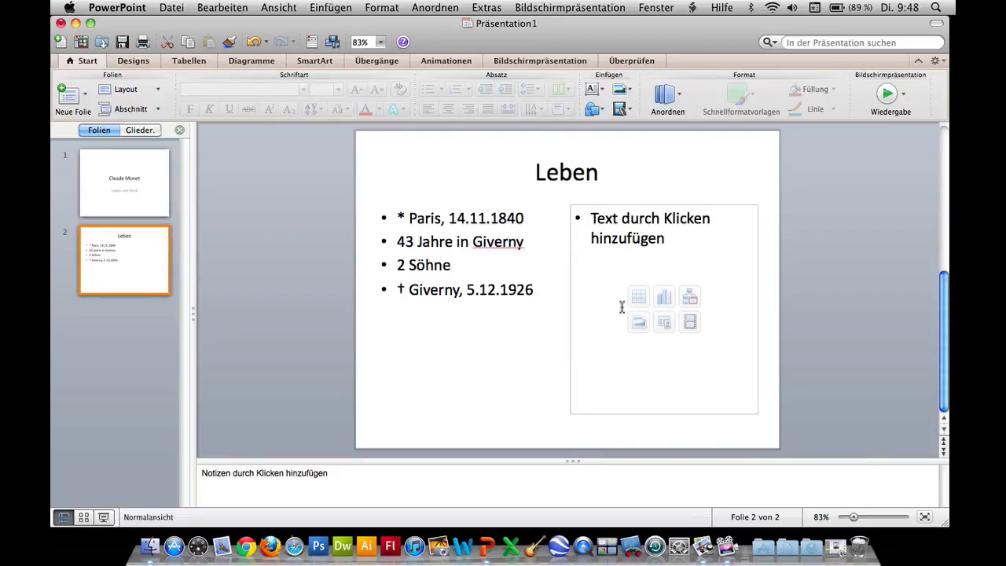
Shrink the PowerPoint window and show the Monet > Bilder folder in Finder's Cover Flow view
{"action": "left_click_drag", "start_coordinate": [944, 524], "coordinate": [795, 485]}
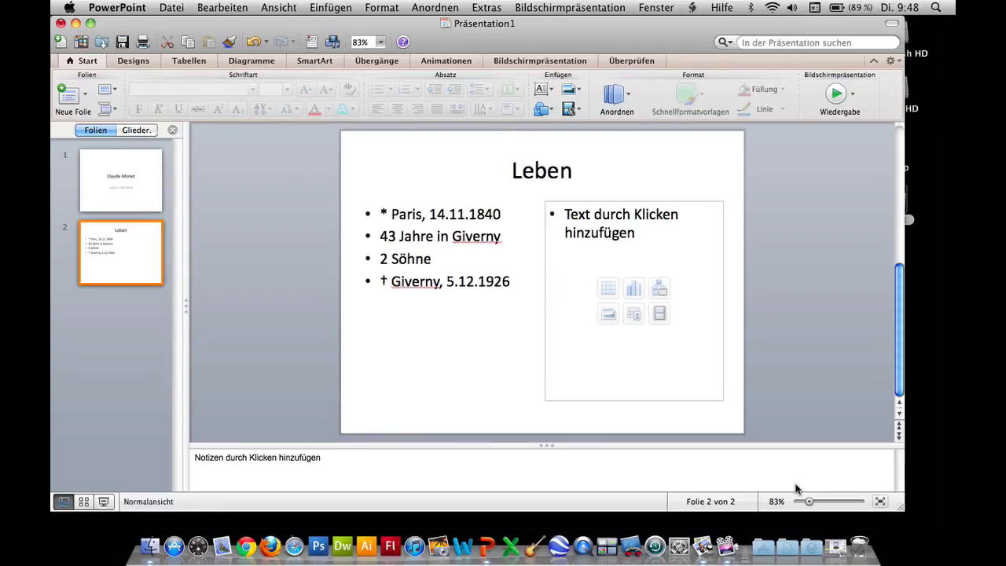
{"action": "double_click", "coordinate": [900, 198]}
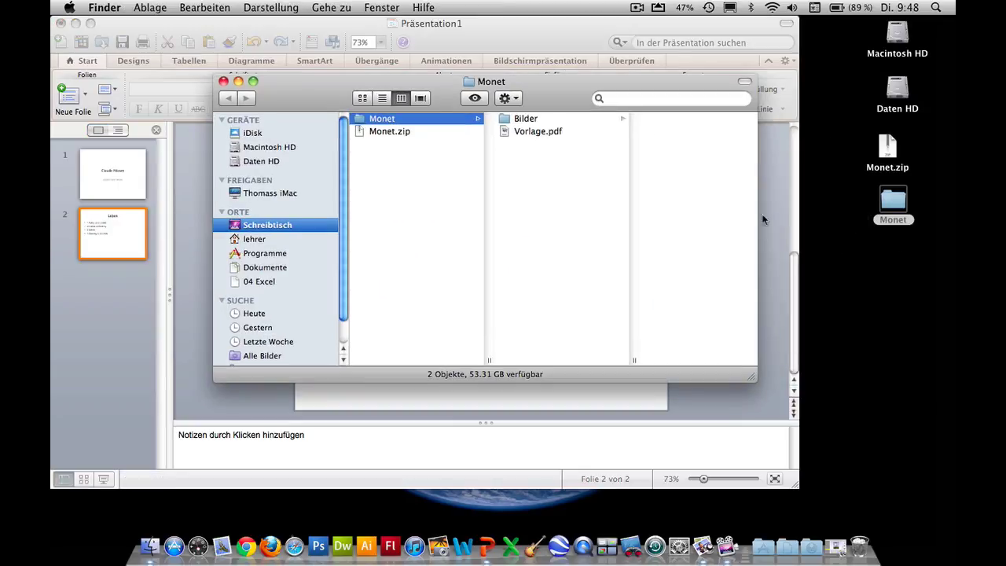
{"action": "left_click", "coordinate": [517, 119]}
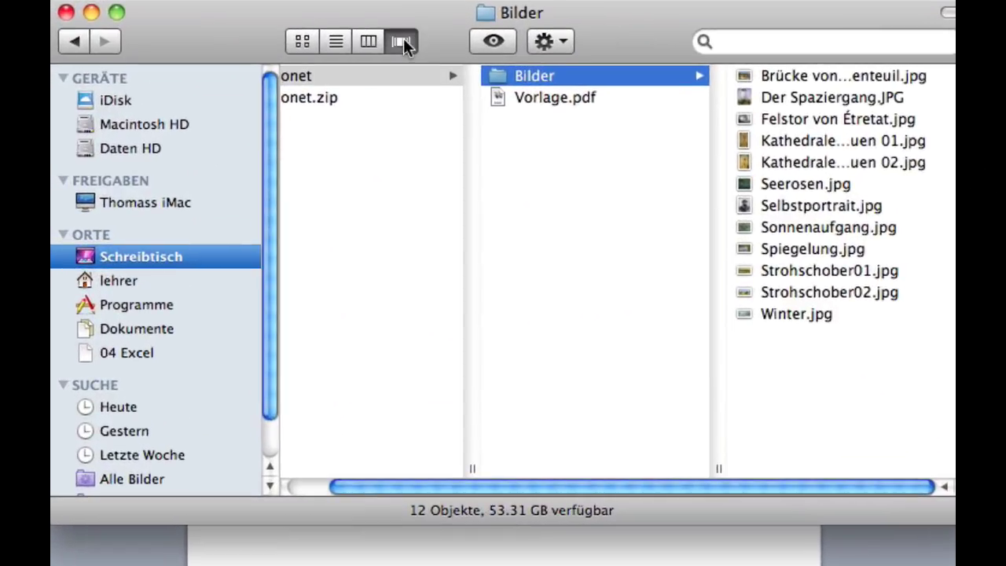
{"action": "left_click", "coordinate": [421, 98]}
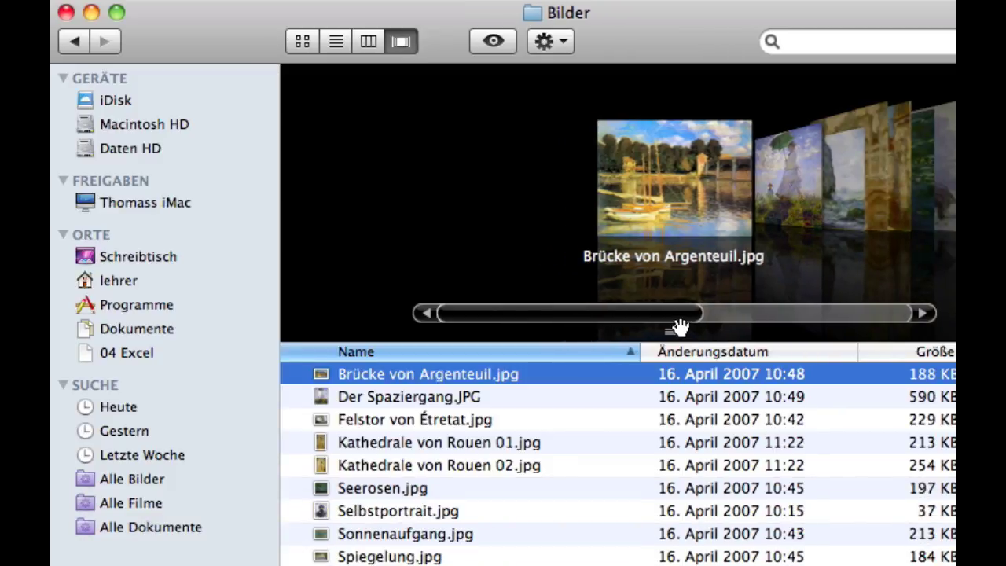
Browse the paintings, move the Finder window beside the slide, and drag Selbstportrait.jpg onto it
{"action": "left_click_drag", "start_coordinate": [679, 327], "coordinate": [679, 418]}
{"action": "scroll", "coordinate": [733, 333], "scroll_direction": "down", "scroll_amount": 5}
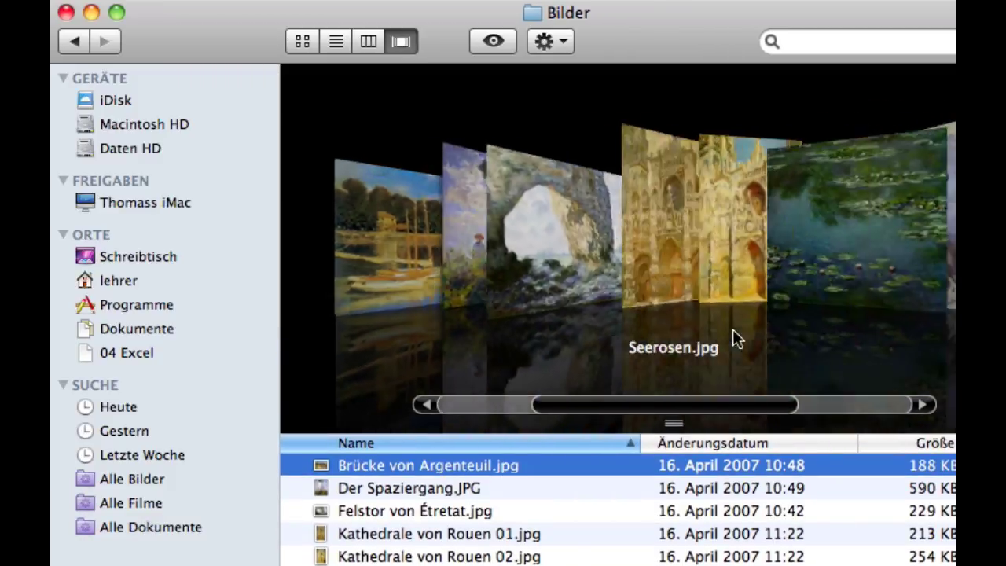
{"action": "scroll", "coordinate": [714, 328], "scroll_direction": "down", "scroll_amount": 3}
{"action": "scroll", "coordinate": [714, 328], "scroll_direction": "up", "scroll_amount": 2}
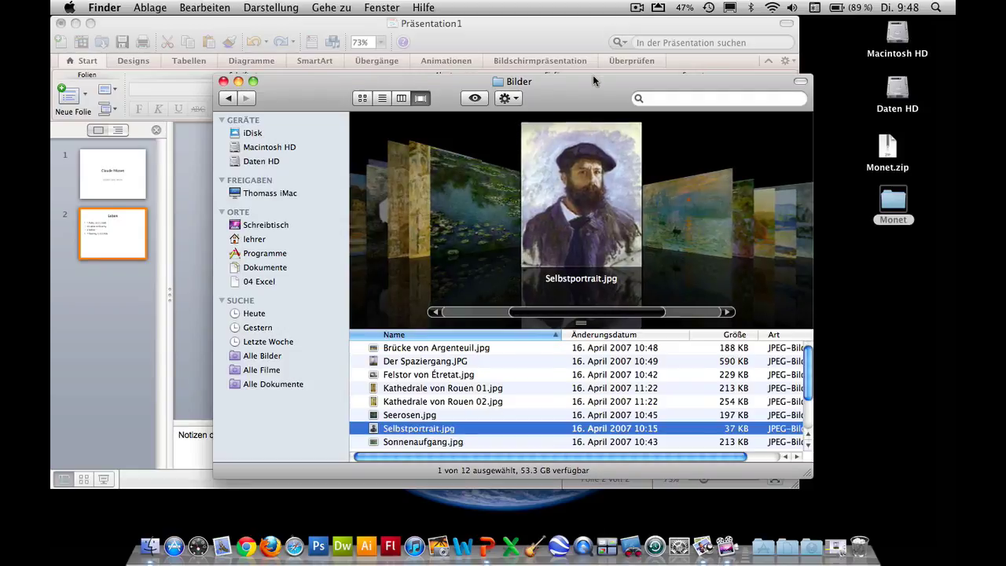
{"action": "left_click_drag", "start_coordinate": [594, 81], "coordinate": [813, 281]}
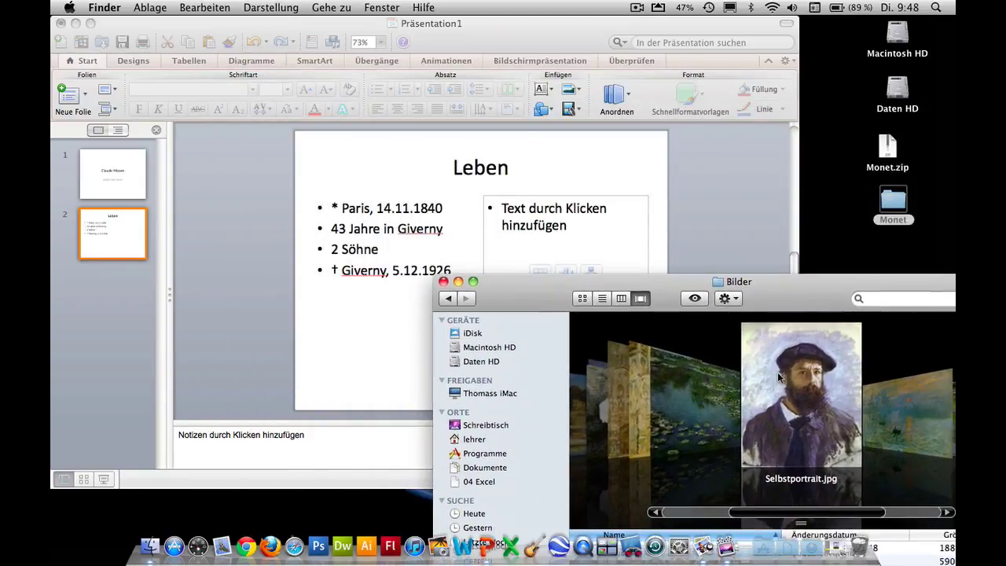
{"action": "left_click_drag", "start_coordinate": [778, 372], "coordinate": [532, 220]}
Drop the self-portrait into the Leben slide's right placeholder, toggling Fit and Fill until it fills the frame
{"action": "left_click", "coordinate": [530, 215]}
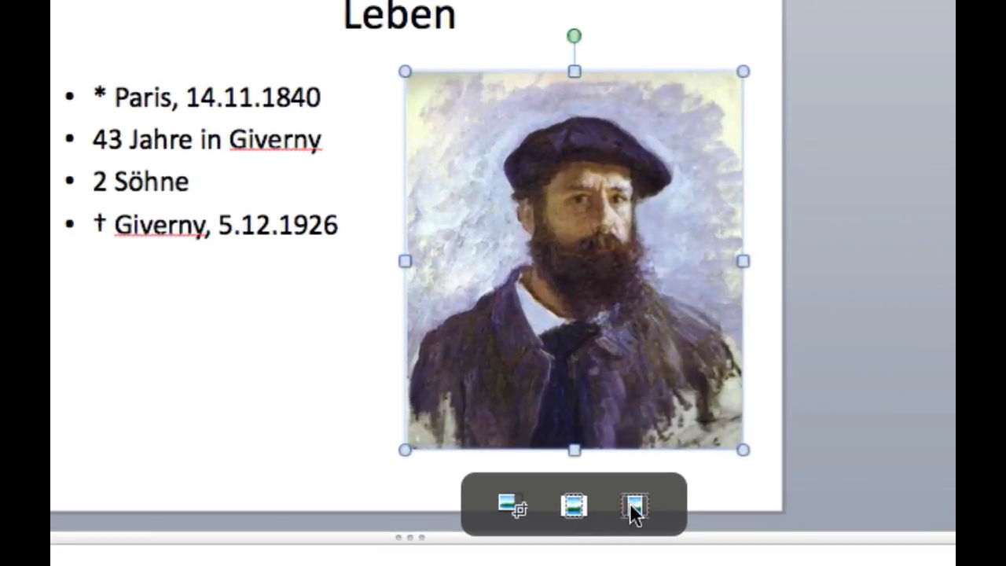
{"action": "left_click", "coordinate": [636, 508]}
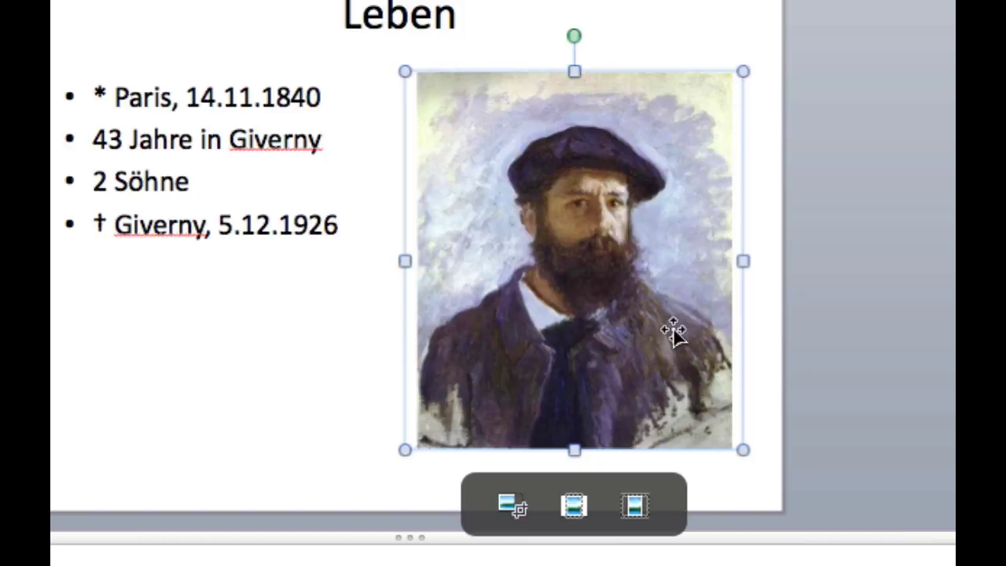
{"action": "left_click", "coordinate": [579, 507]}
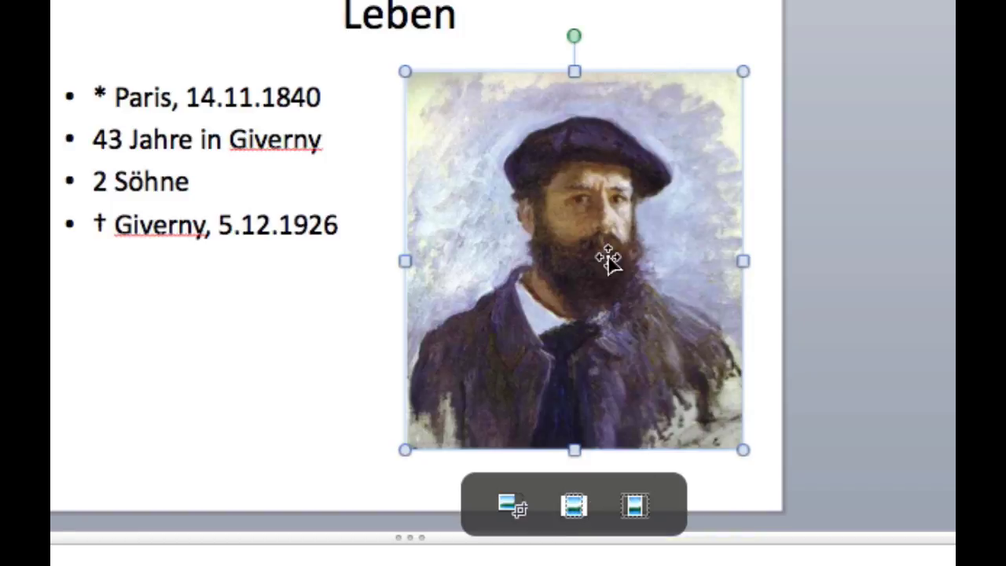
{"action": "left_click", "coordinate": [513, 507]}
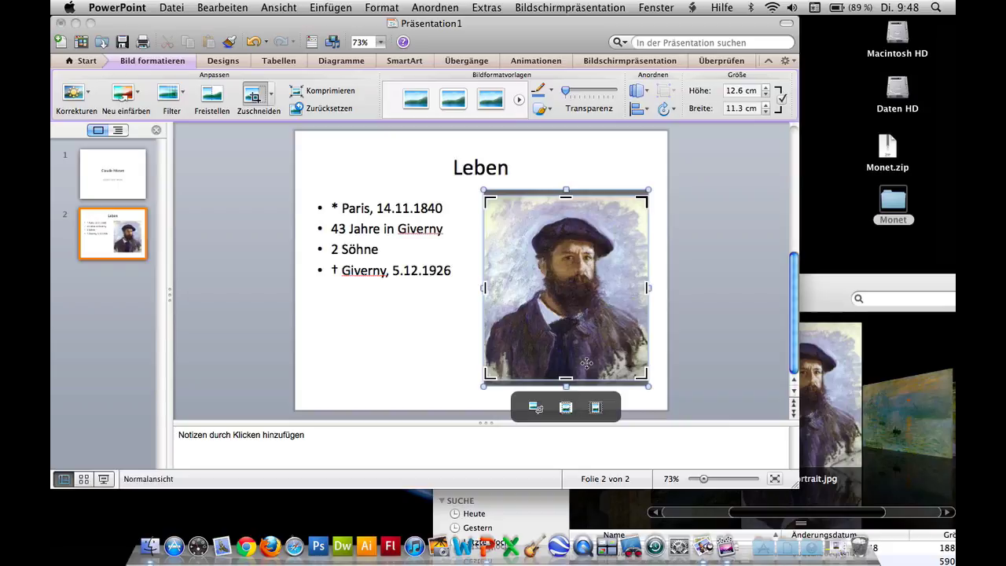
{"action": "left_click", "coordinate": [728, 405]}
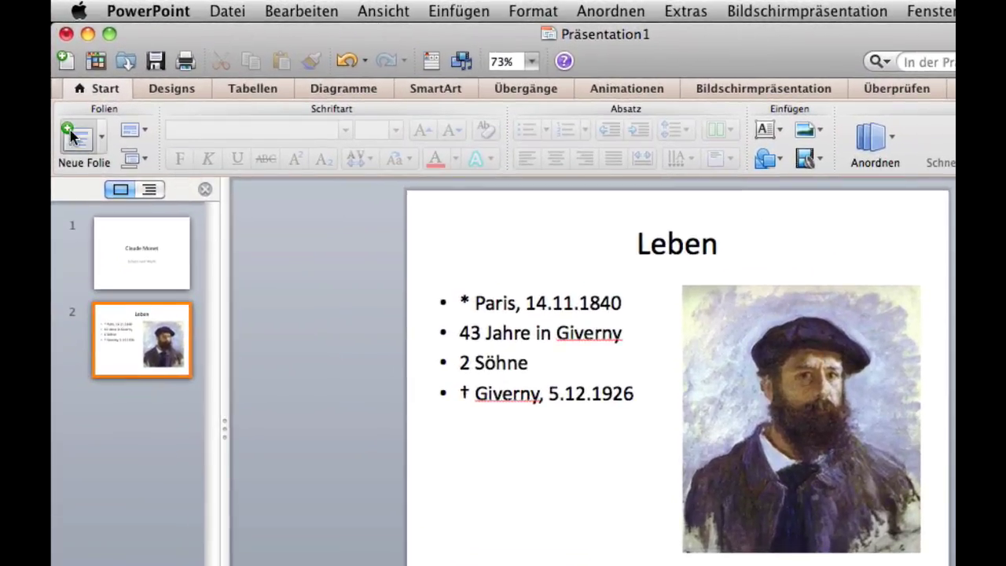
Insert a new slide with the Leer (blank) layout after the Leben slide
{"action": "left_click", "coordinate": [103, 142]}
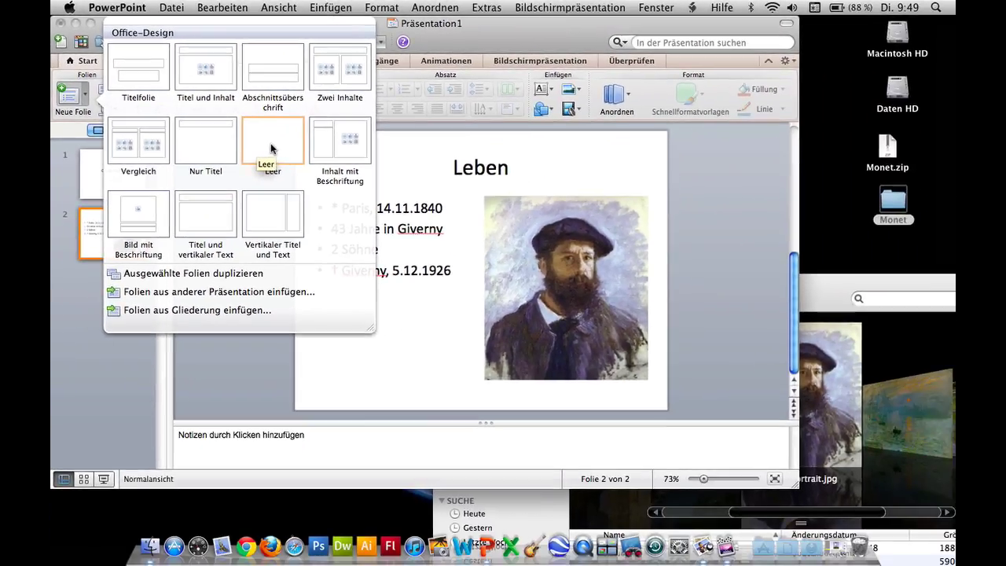
{"action": "left_click", "coordinate": [316, 177]}
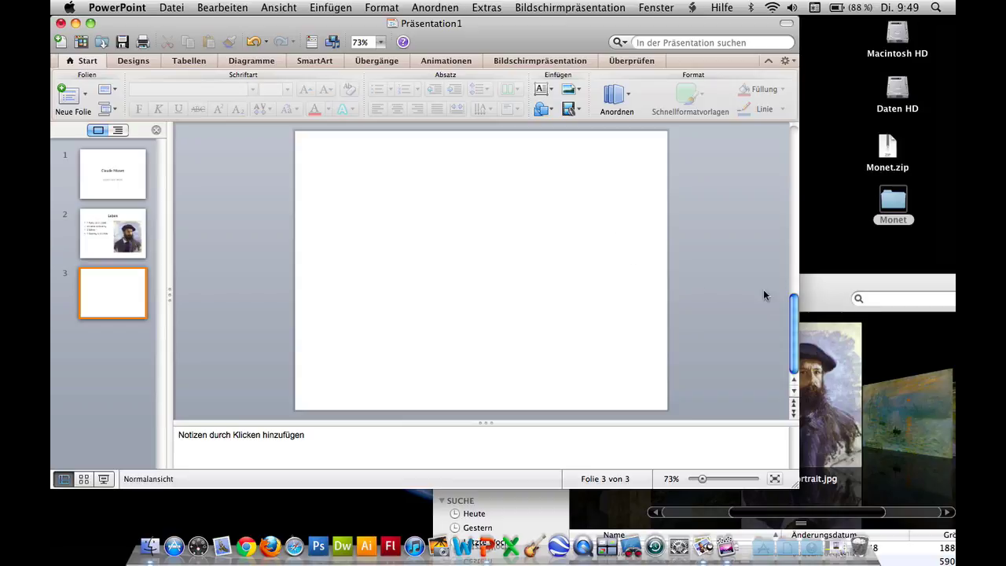
Drop Felstor von Étretat.jpg from Finder's Cover Flow onto blank slide 3
{"action": "left_click", "coordinate": [820, 291]}
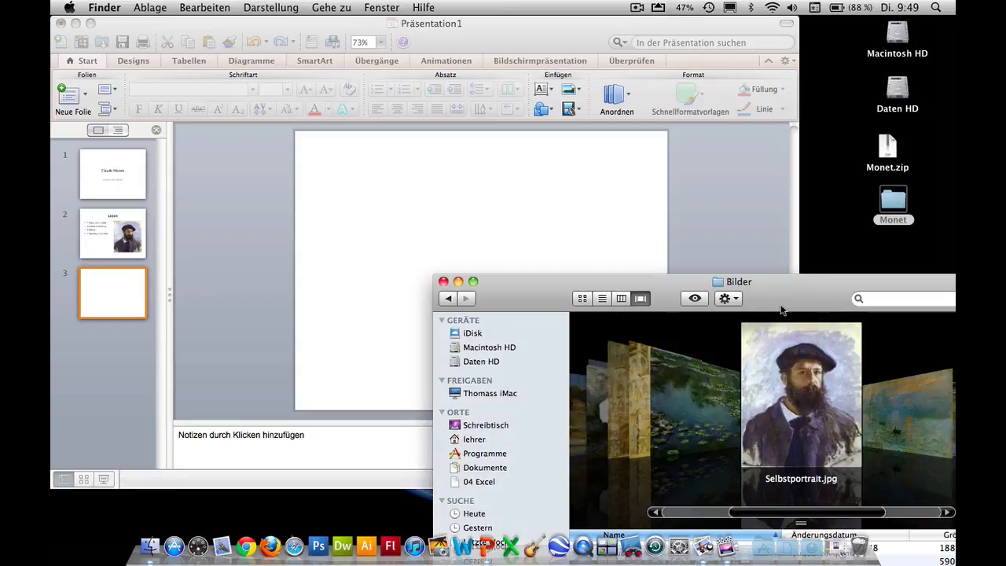
{"action": "left_click", "coordinate": [830, 371]}
{"action": "scroll", "coordinate": [829, 371], "scroll_direction": "down", "scroll_amount": 4}
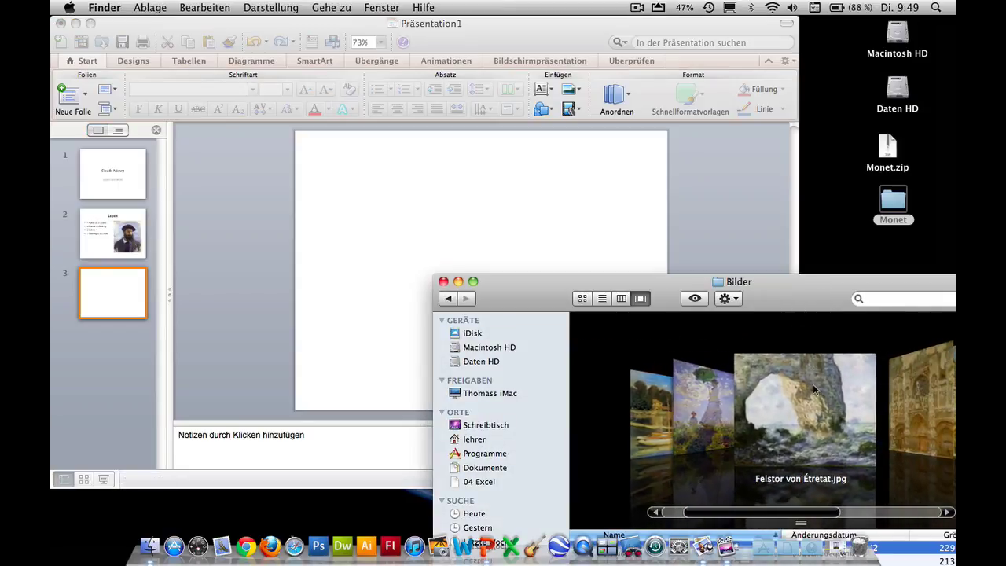
{"action": "left_click_drag", "start_coordinate": [829, 370], "coordinate": [467, 203]}
{"action": "left_click", "coordinate": [470, 224]}
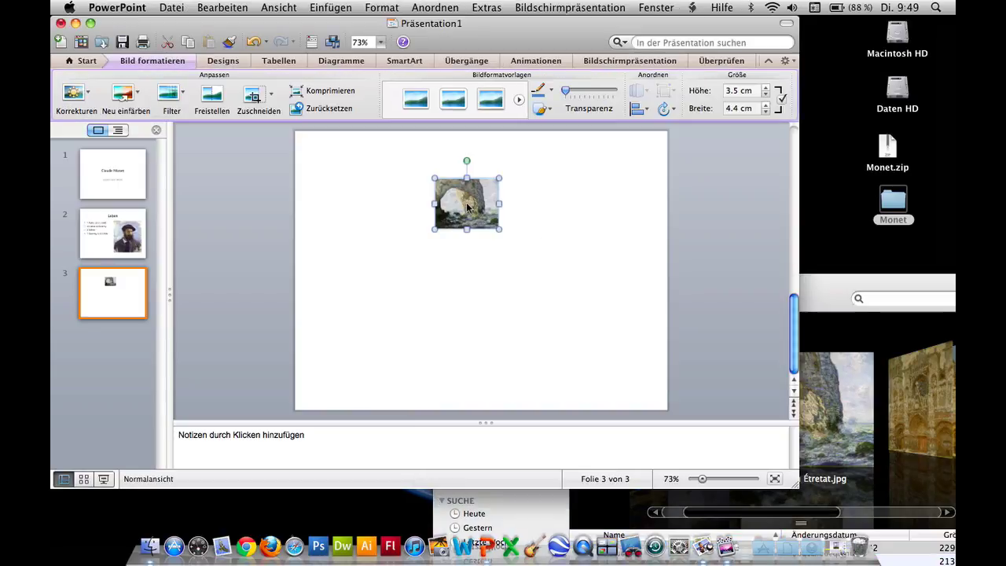
Enlarge the Étretat picture to 19.8 × 15.7 cm and reposition it on the slide
{"action": "left_click_drag", "start_coordinate": [501, 233], "coordinate": [650, 356]}
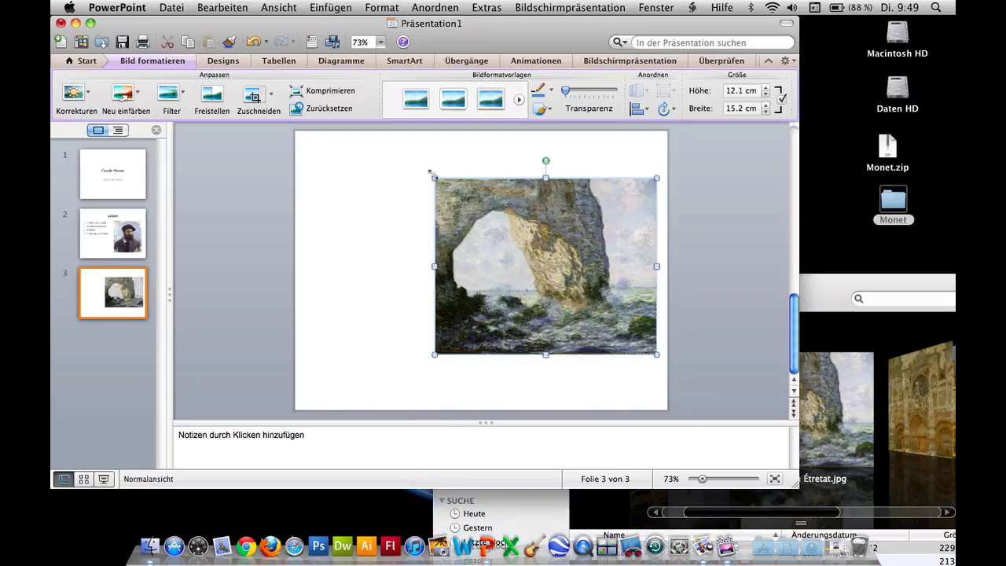
{"action": "left_click_drag", "start_coordinate": [433, 176], "coordinate": [367, 127]}
{"action": "left_click_drag", "start_coordinate": [443, 197], "coordinate": [495, 226]}
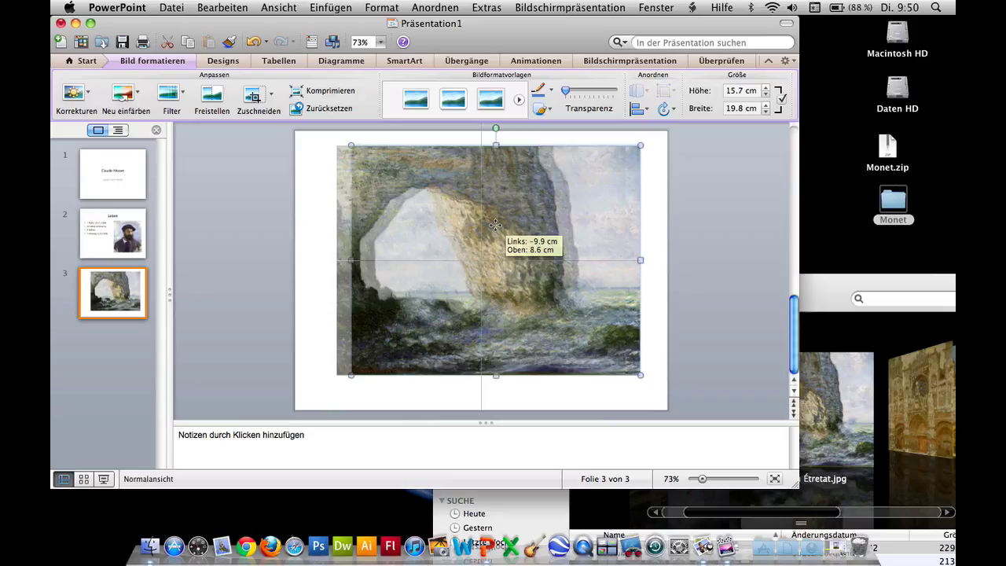
{"action": "left_click_drag", "start_coordinate": [495, 226], "coordinate": [496, 227]}
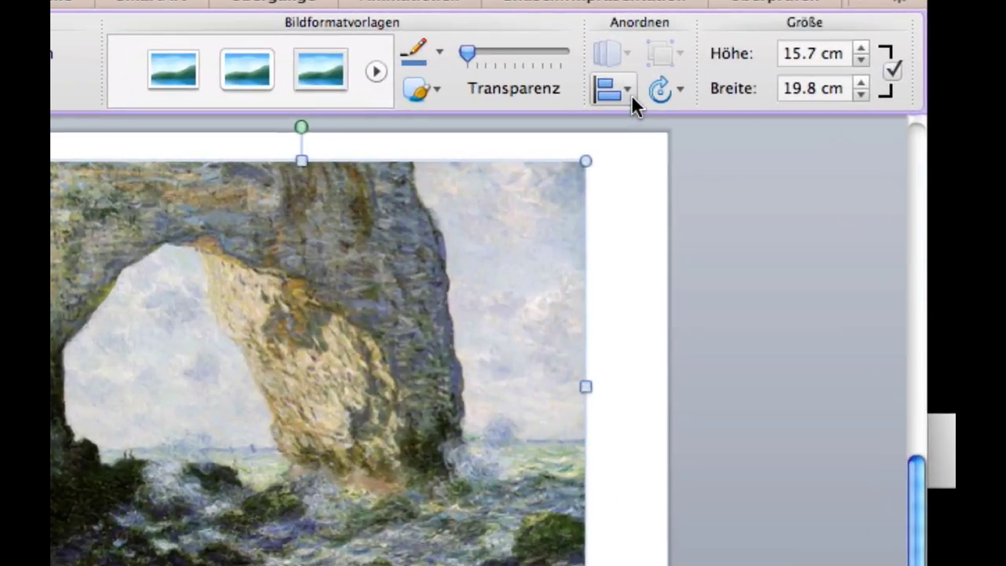
Align the Étretat picture with Anordnen > Horizontal zentrieren
{"action": "left_click", "coordinate": [629, 93]}
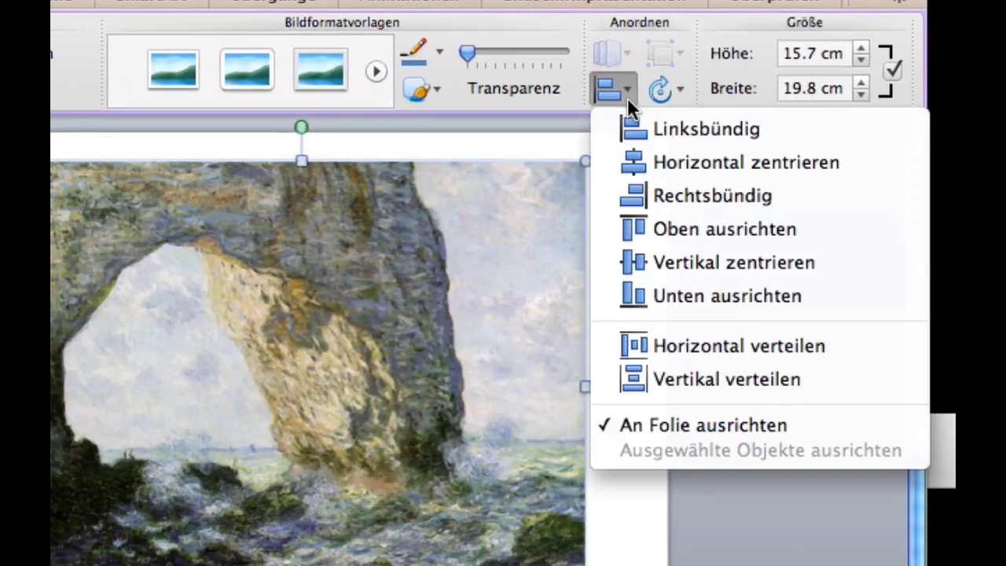
{"action": "left_click", "coordinate": [642, 164]}
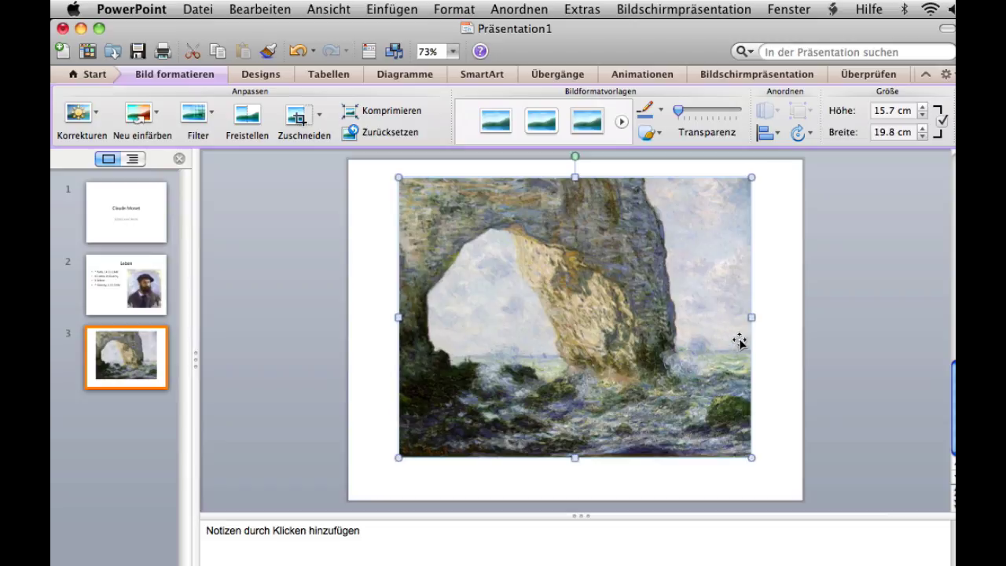
Draw a 25.4 cm-wide text box along the bottom of slide 3 using Einfügen > Textfeld
{"action": "left_click", "coordinate": [98, 74]}
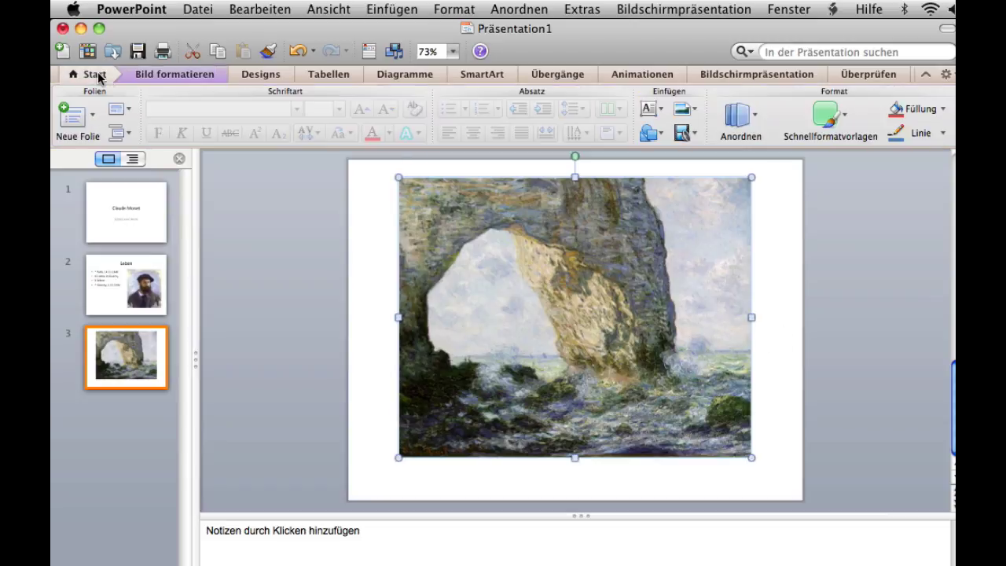
{"action": "left_click", "coordinate": [652, 113]}
{"action": "left_click", "coordinate": [685, 135]}
{"action": "left_click_drag", "start_coordinate": [356, 473], "coordinate": [801, 491]}
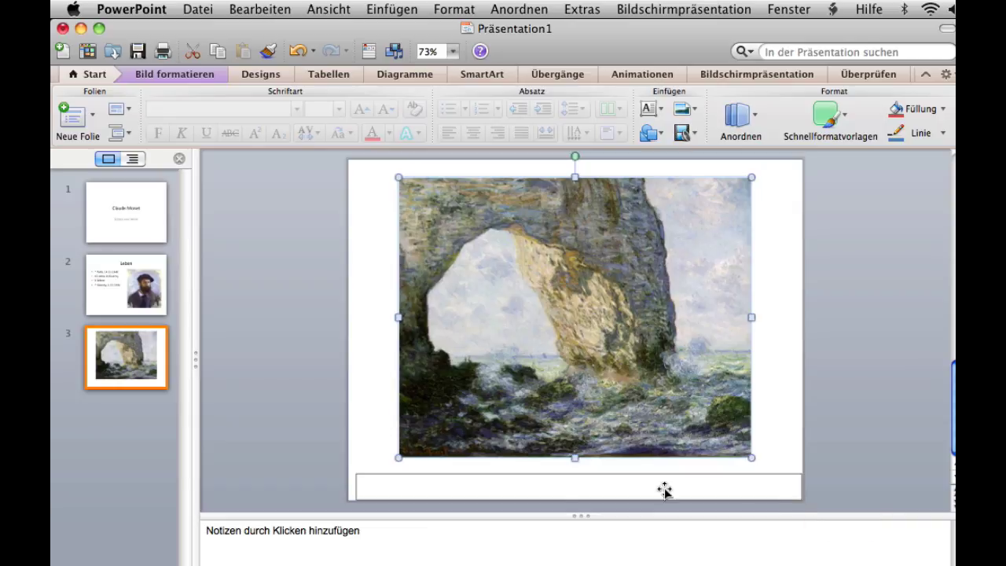
{"action": "left_click_drag", "start_coordinate": [355, 493], "coordinate": [348, 492]}
Finish the caption 'Felstor von Étretat', entering É via the Keyboard Viewer's ´ dead key and Shift-E
{"action": "left_click", "coordinate": [596, 486]}
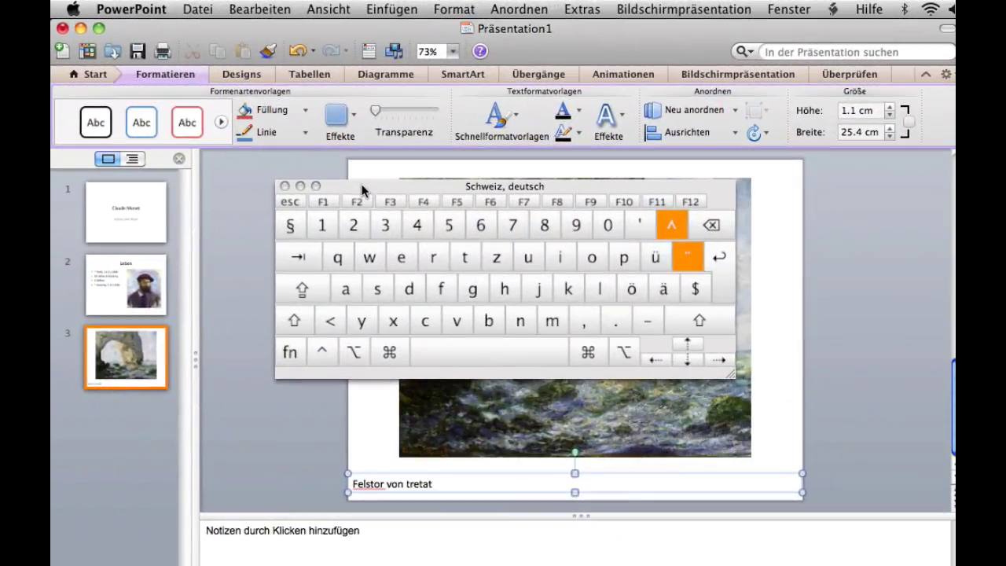
{"action": "key", "text": "alt"}
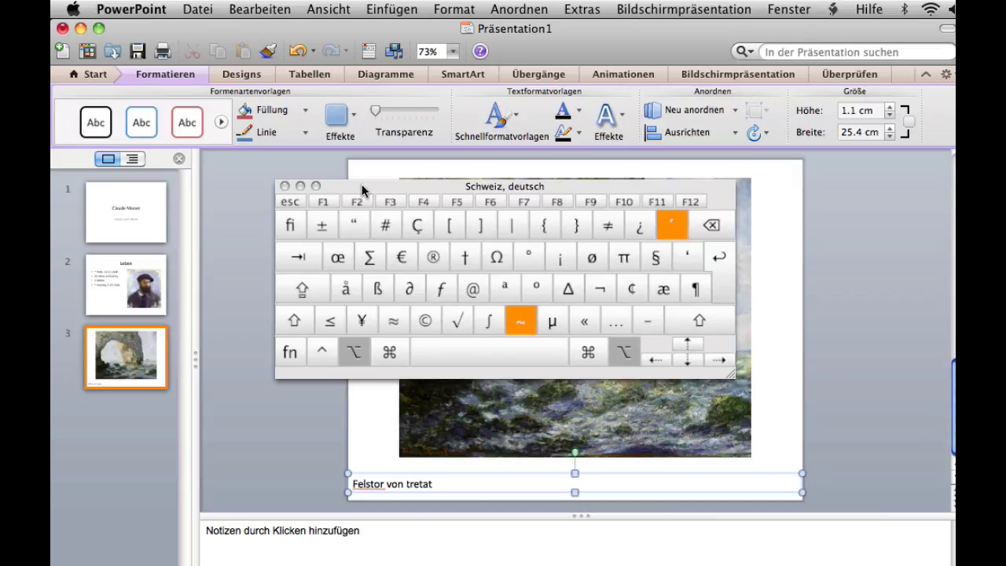
{"action": "type", "text": "´"}
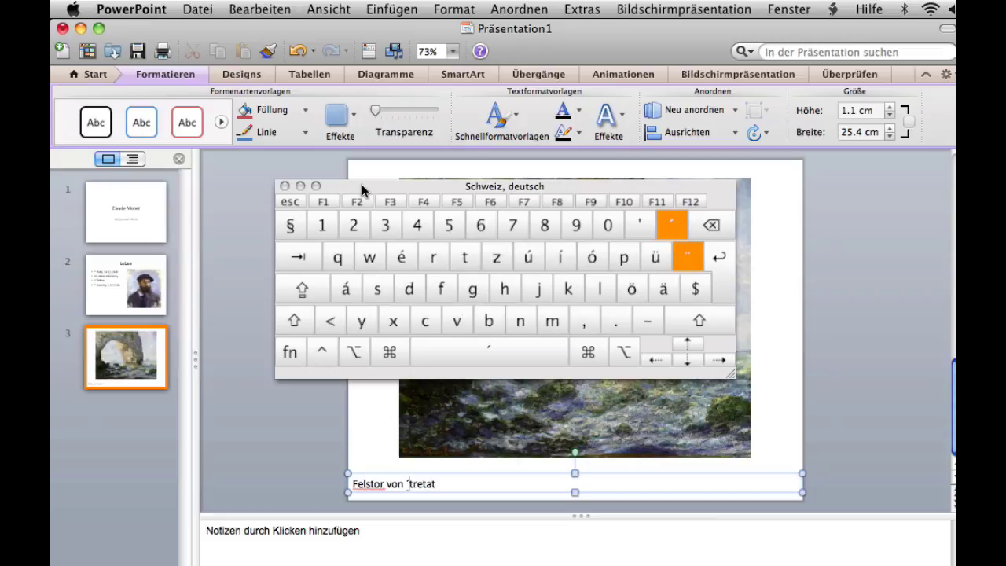
{"action": "key", "text": "shift"}
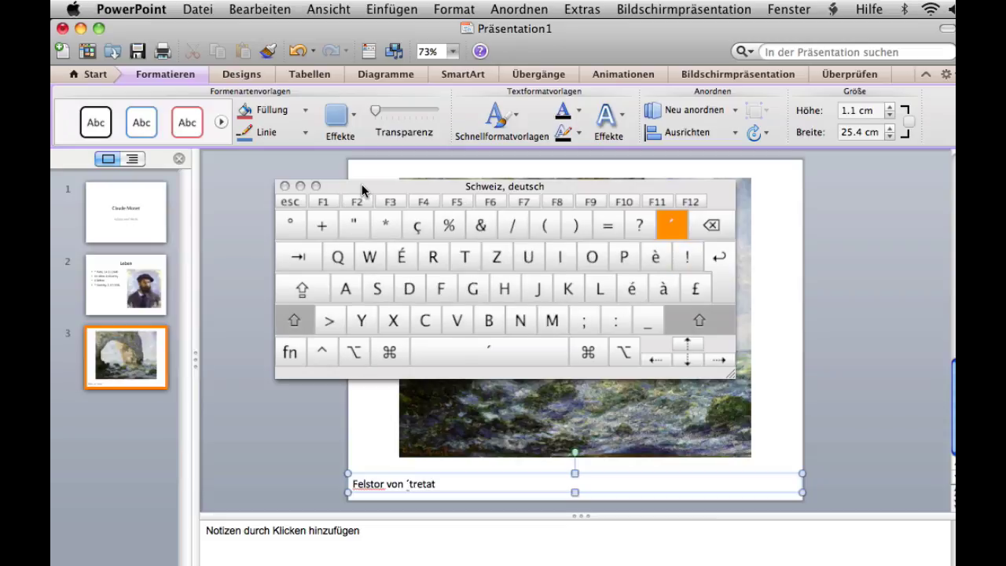
{"action": "type", "text": "E"}
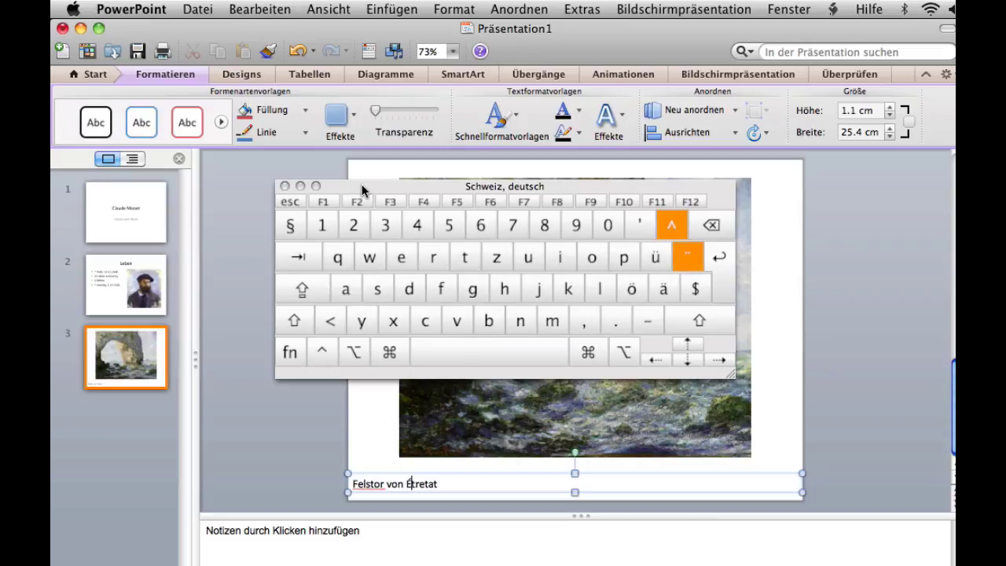
{"action": "left_click", "coordinate": [285, 187]}
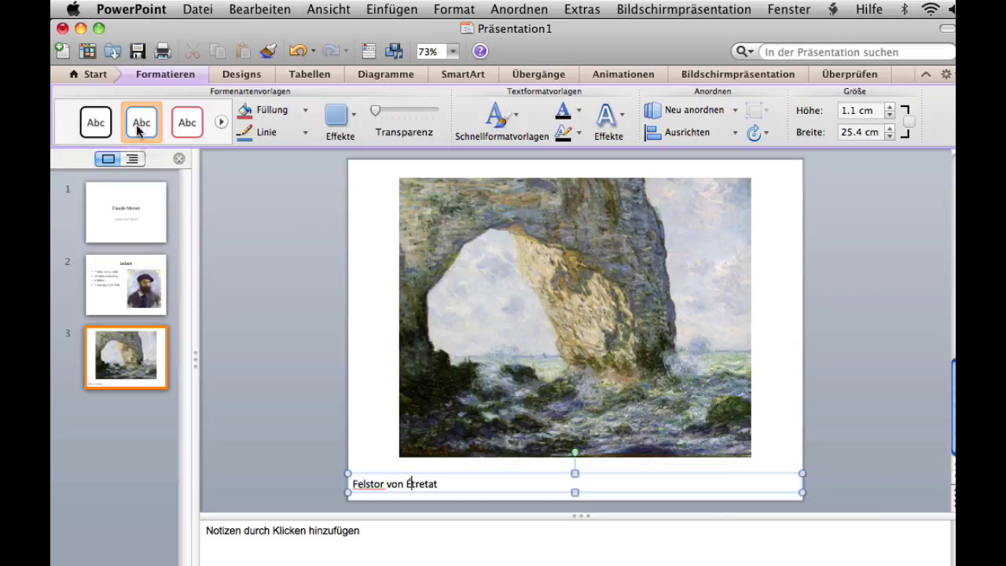
{"action": "left_click", "coordinate": [93, 74]}
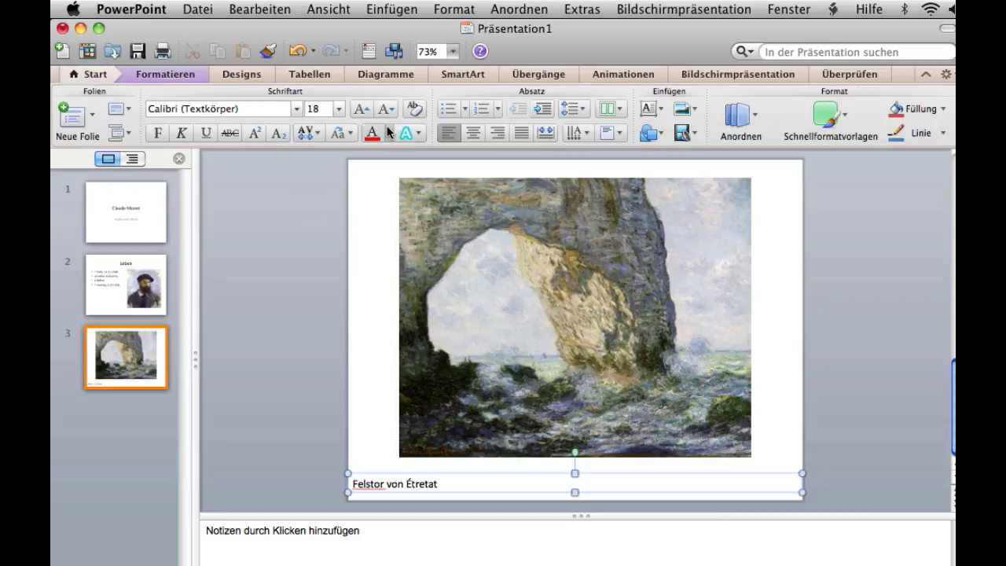
Centre the 'Felstor von Étretat' caption with Text zentrieren, then deselect it
{"action": "left_click", "coordinate": [474, 134]}
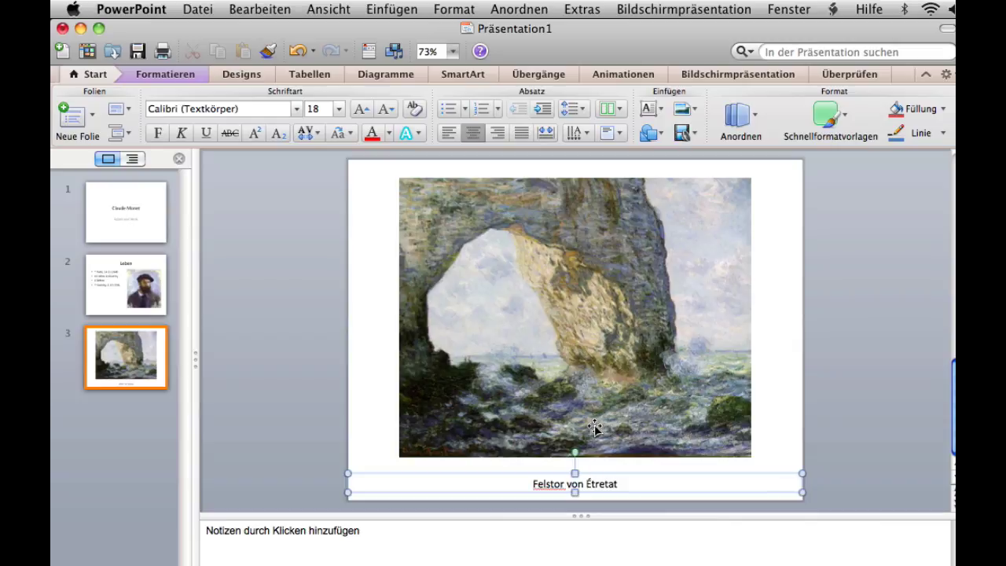
{"action": "left_click", "coordinate": [320, 381]}
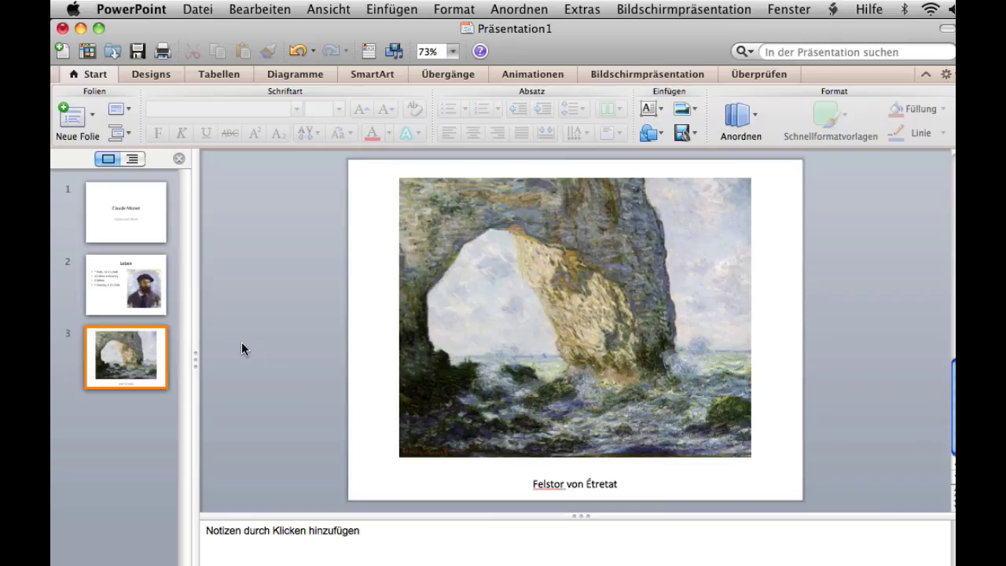
Duplicate slide 3 as slide 4 and delete its painting, keeping only the caption
{"action": "right_click", "coordinate": [134, 356]}
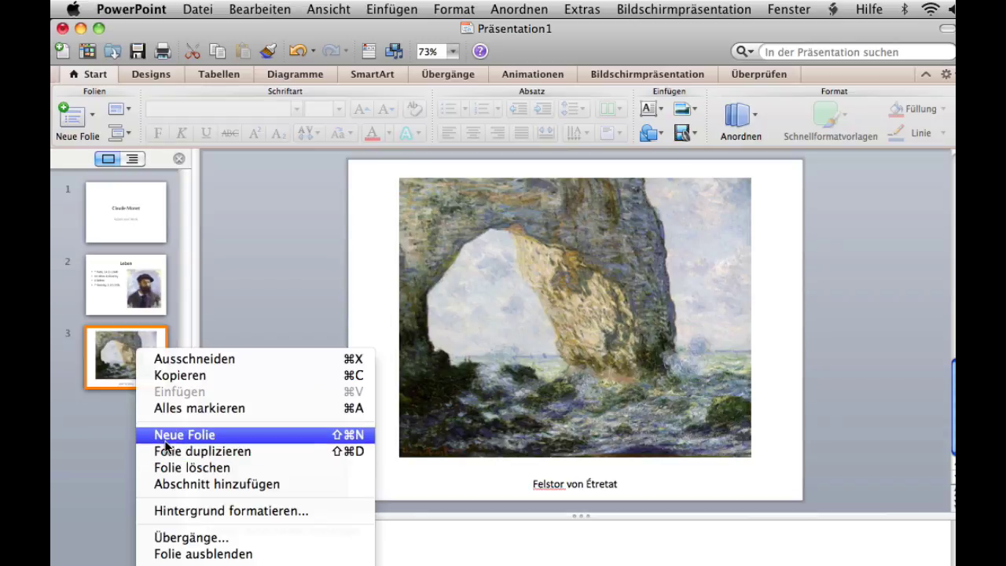
{"action": "left_click", "coordinate": [195, 451]}
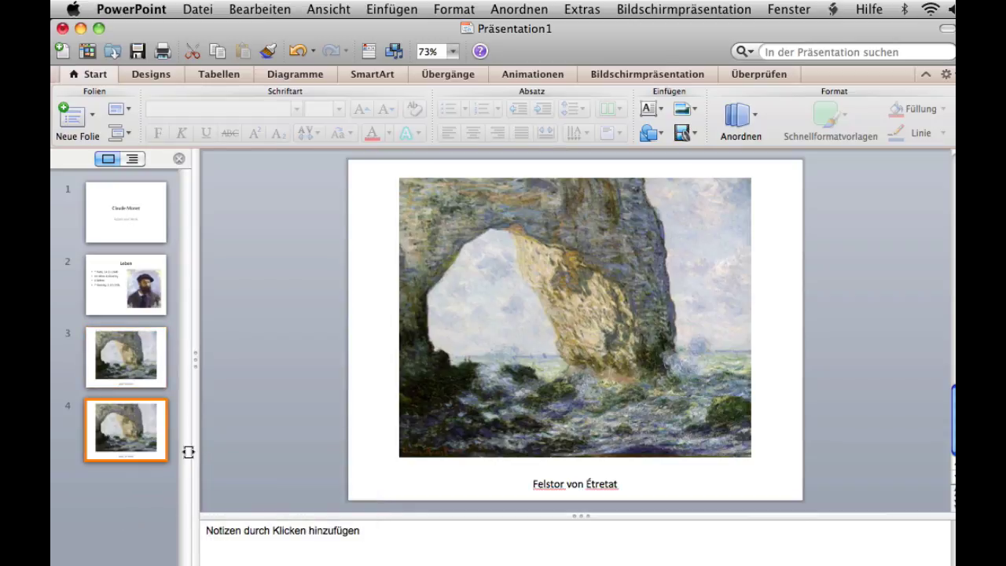
{"action": "left_click", "coordinate": [448, 398]}
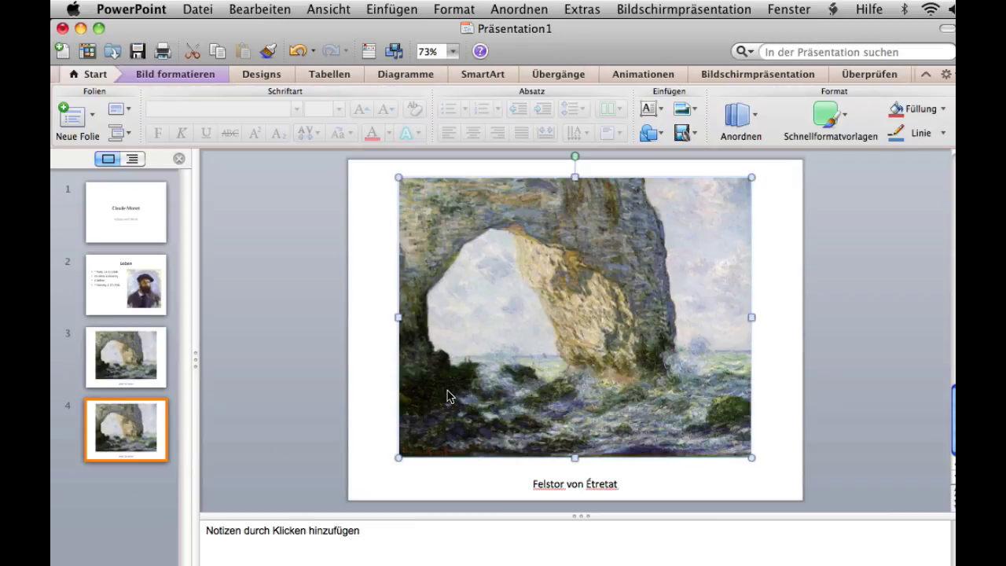
{"action": "key", "text": "Delete"}
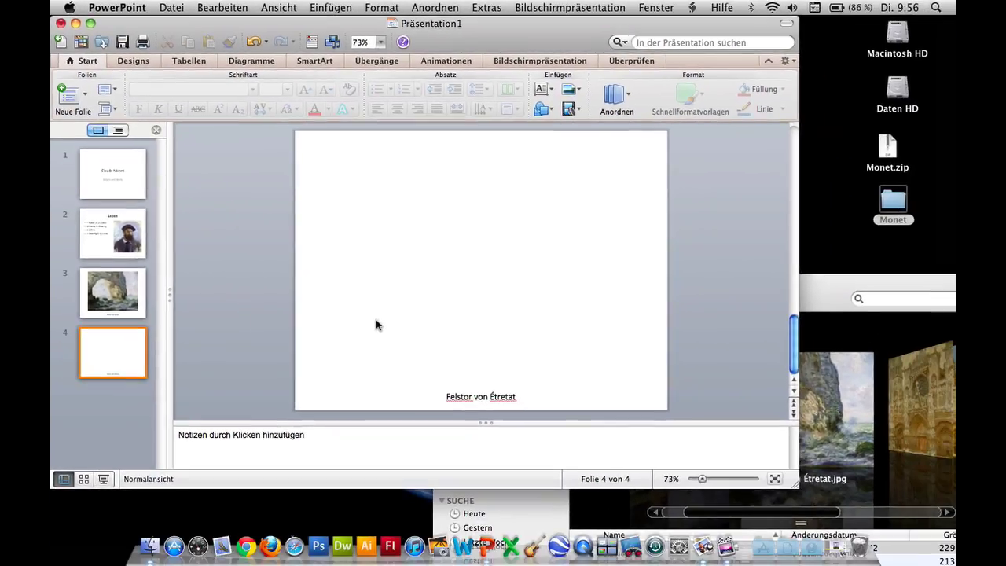
Drag Brücke von Argenteuil.jpg from the Finder window onto slide 4
{"action": "left_click", "coordinate": [836, 296]}
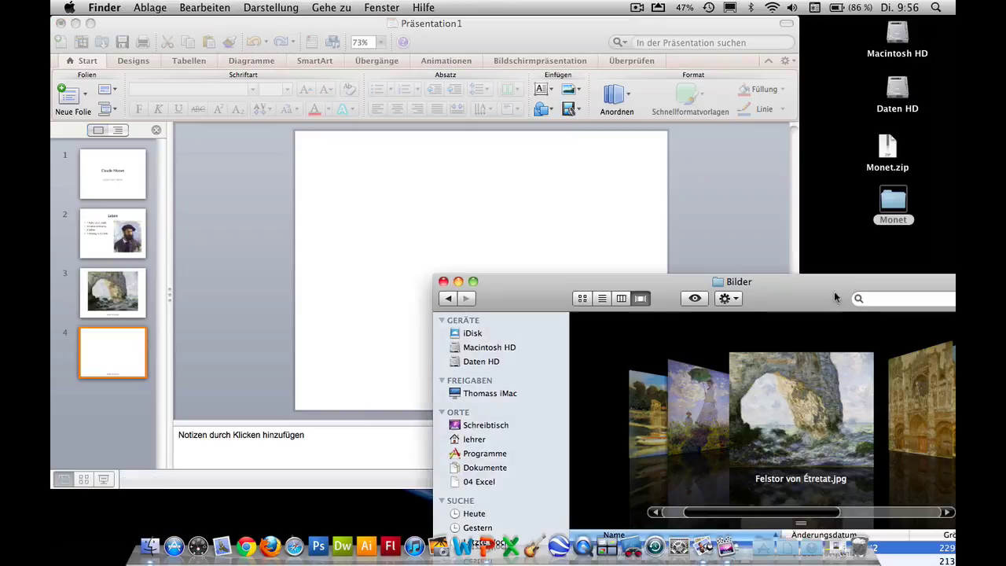
{"action": "left_click_drag", "start_coordinate": [835, 297], "coordinate": [744, 166]}
{"action": "left_click_drag", "start_coordinate": [545, 282], "coordinate": [290, 254]}
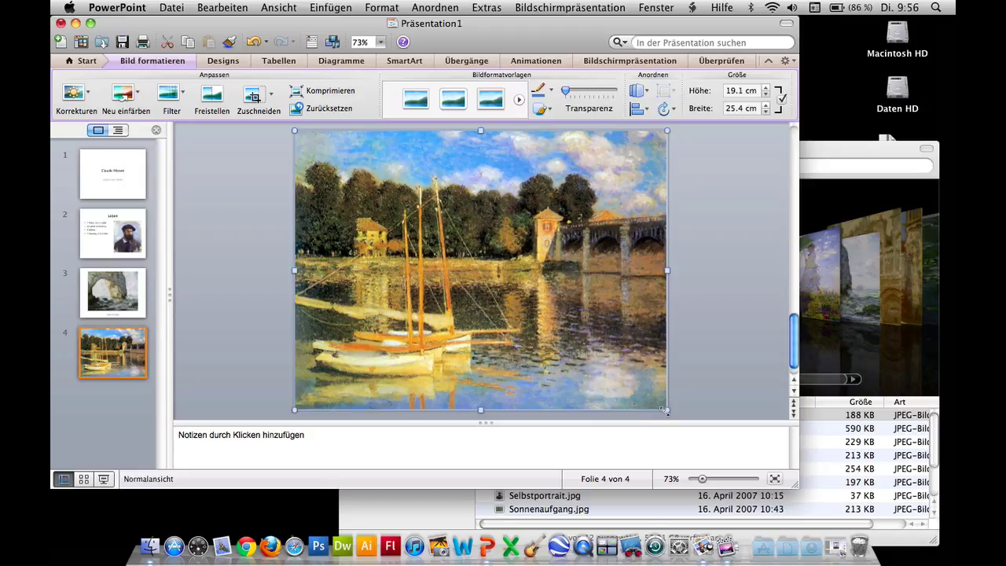
Shrink the painting proportionally to 20.9 × 15.7 cm, nudge it up, and select the caption text
{"action": "key", "text": "alt"}
{"action": "key", "text": "shift"}
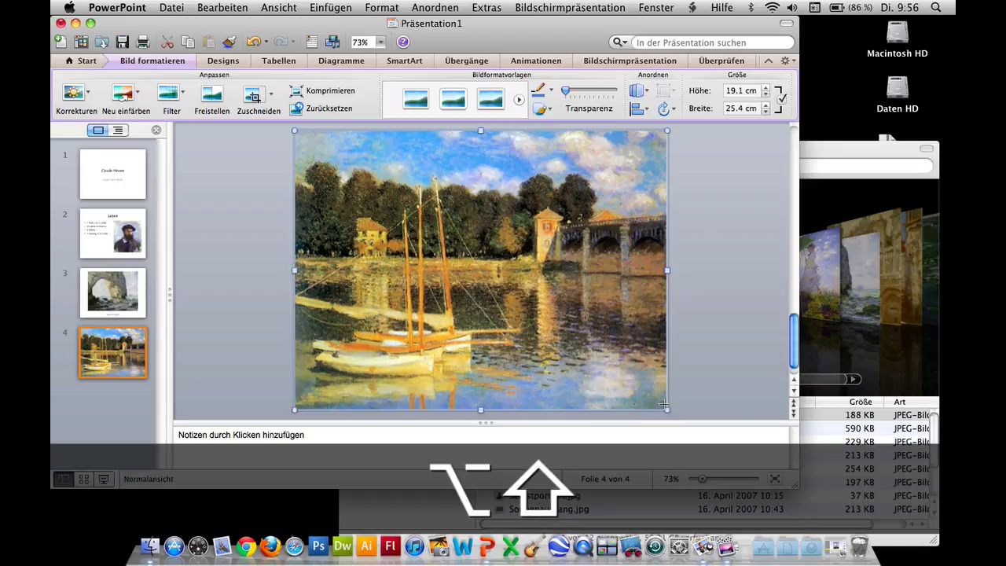
{"action": "left_click_drag", "start_coordinate": [667, 410], "coordinate": [635, 361]}
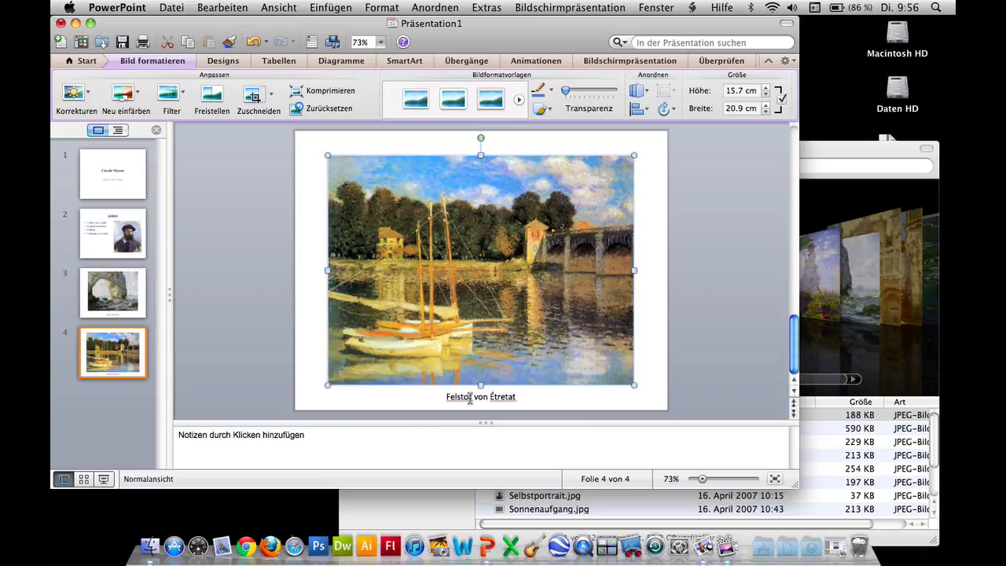
{"action": "left_click_drag", "start_coordinate": [504, 353], "coordinate": [504, 347]}
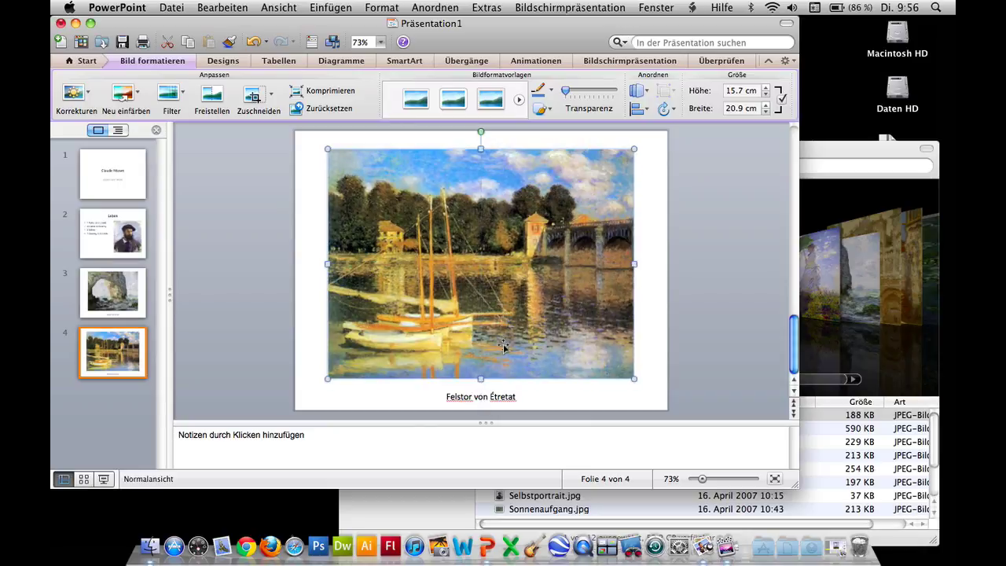
{"action": "left_click", "coordinate": [489, 397]}
{"action": "triple_click", "coordinate": [489, 397]}
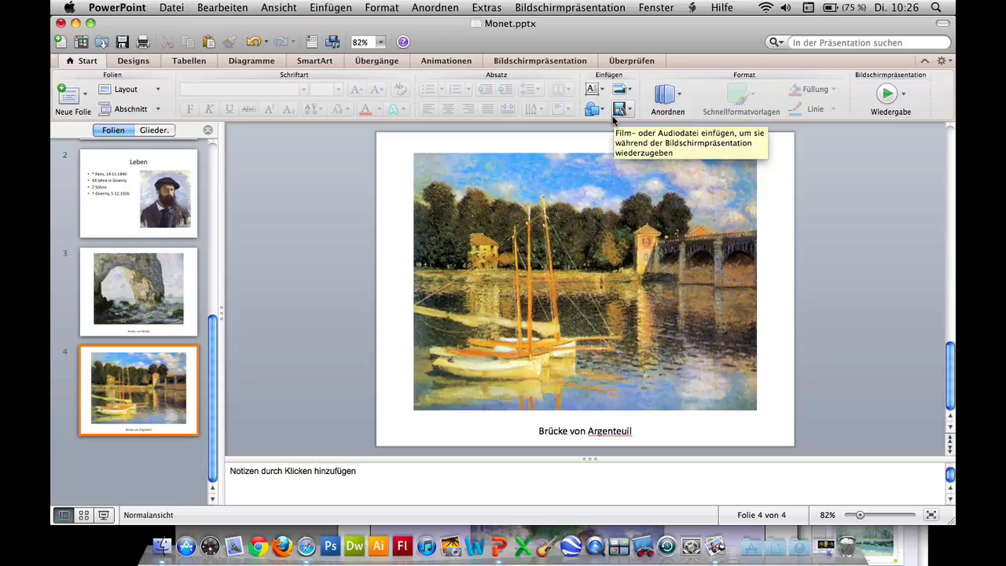
Search Google Images for 'monet' and filter the results to large (Groß) pictures
{"action": "left_click", "coordinate": [301, 550]}
{"action": "type", "text": "mo"}
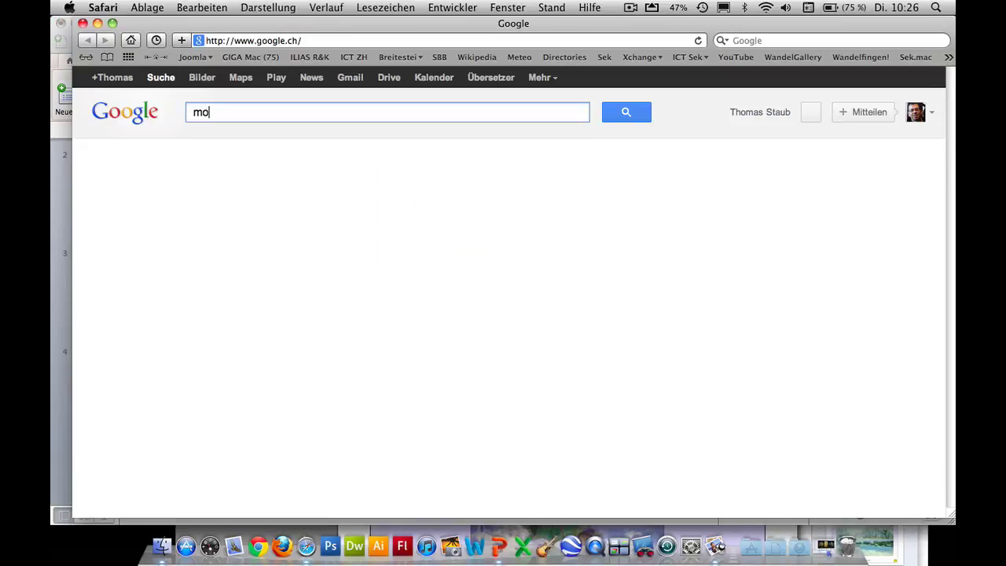
{"action": "type", "text": "net"}
{"action": "key", "text": "Return"}
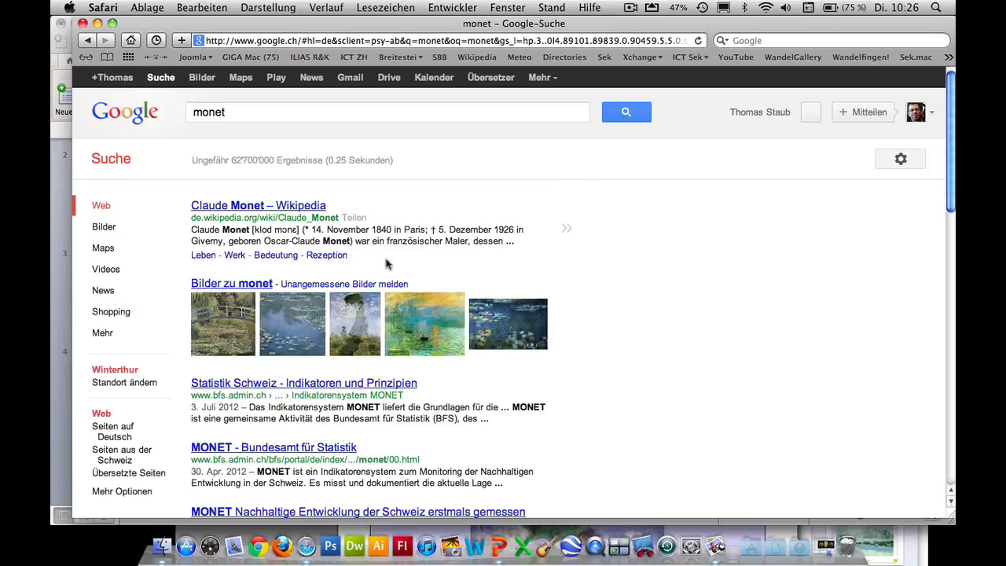
{"action": "left_click", "coordinate": [232, 285]}
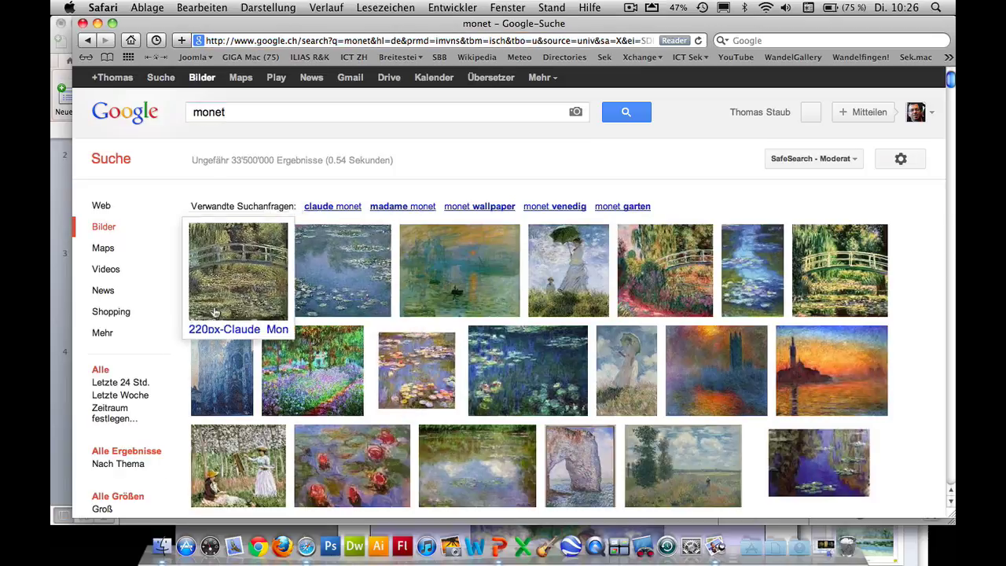
{"action": "scroll", "coordinate": [152, 316], "scroll_direction": "down", "scroll_amount": 2}
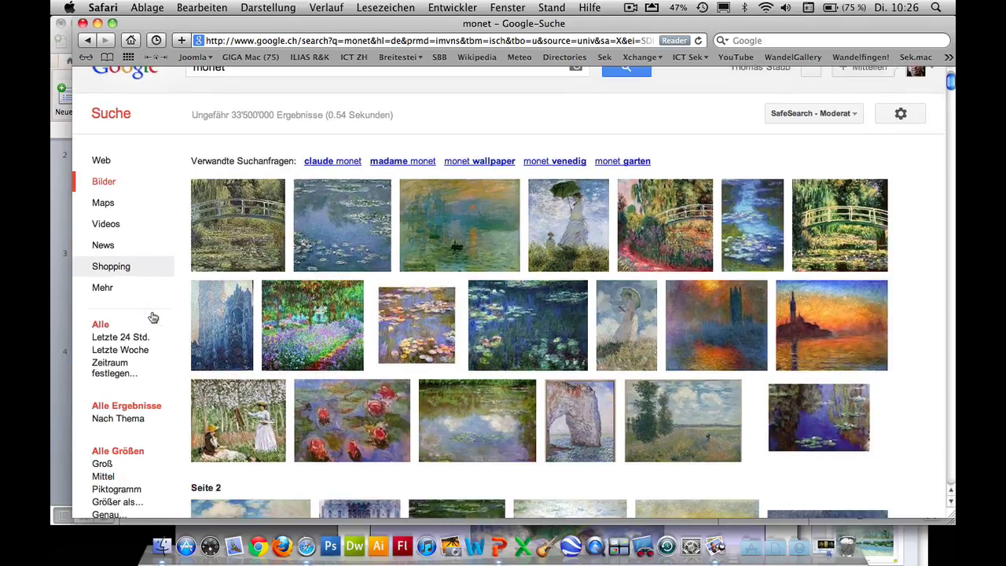
{"action": "left_click", "coordinate": [100, 465]}
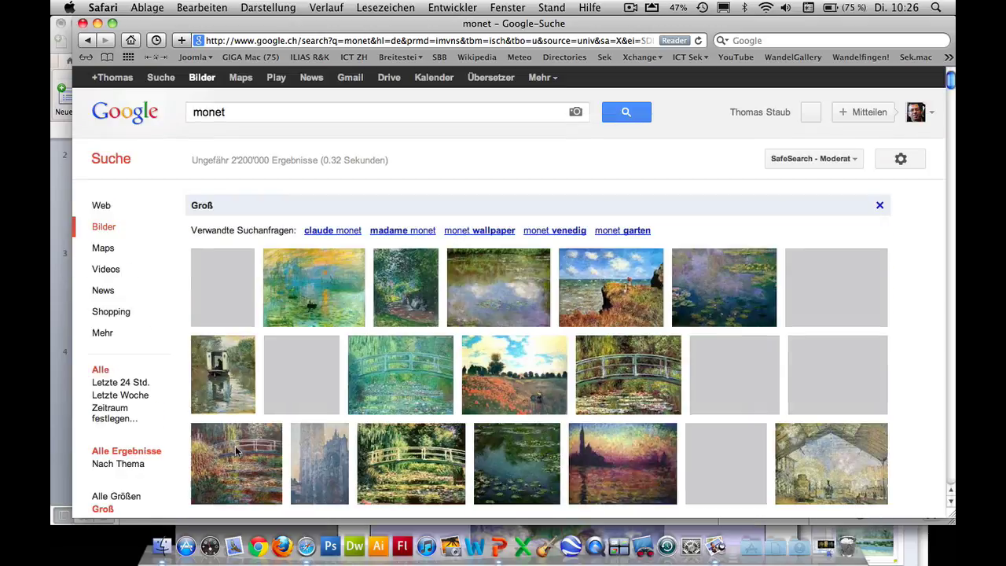
Open the Gare Saint-Lazare painting at full size and move Safari beside the presentation
{"action": "mouse_move", "coordinate": [740, 355]}
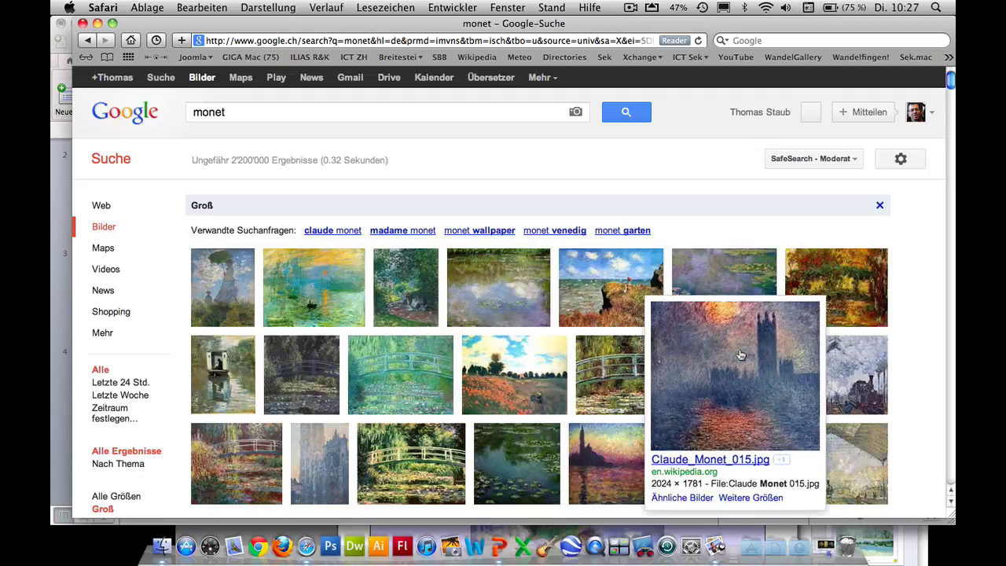
{"action": "mouse_move", "coordinate": [853, 362]}
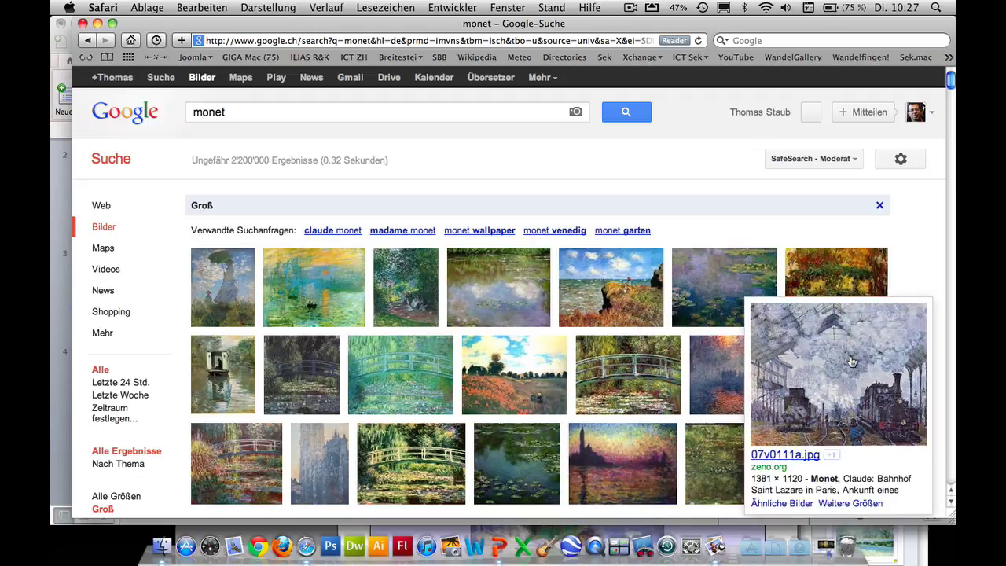
{"action": "left_click_drag", "start_coordinate": [852, 362], "coordinate": [464, 157]}
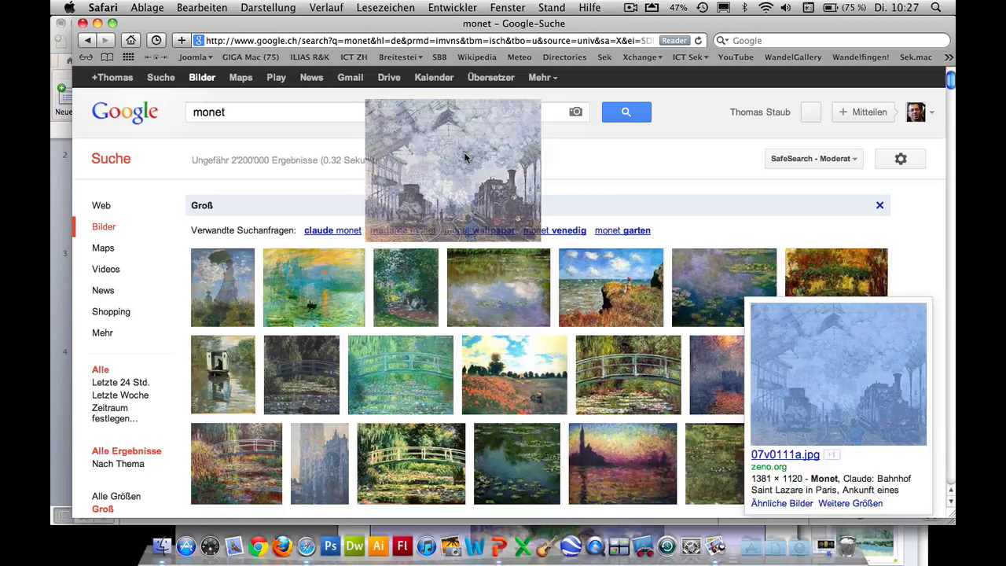
{"action": "left_click_drag", "start_coordinate": [463, 157], "coordinate": [838, 374]}
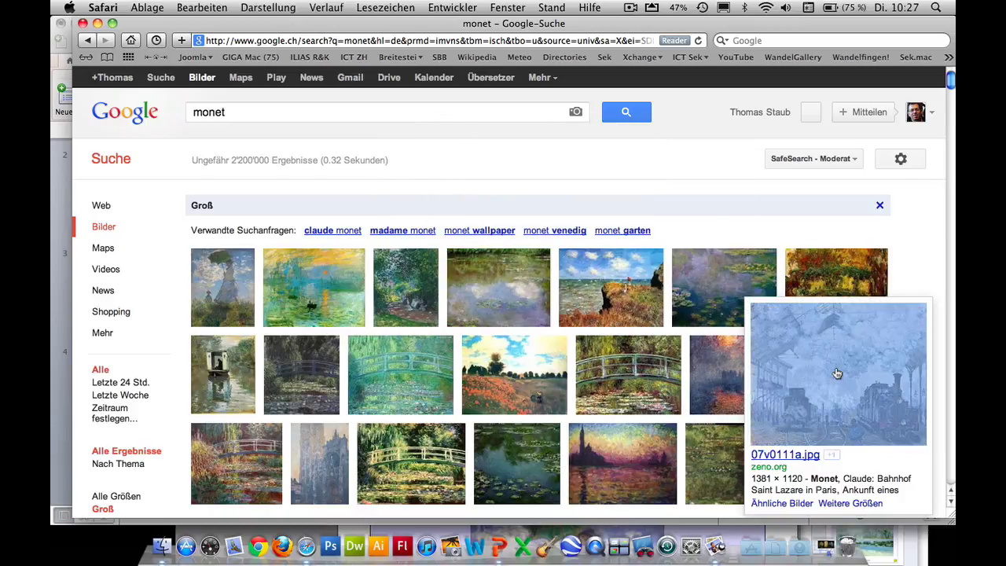
{"action": "left_click", "coordinate": [838, 373]}
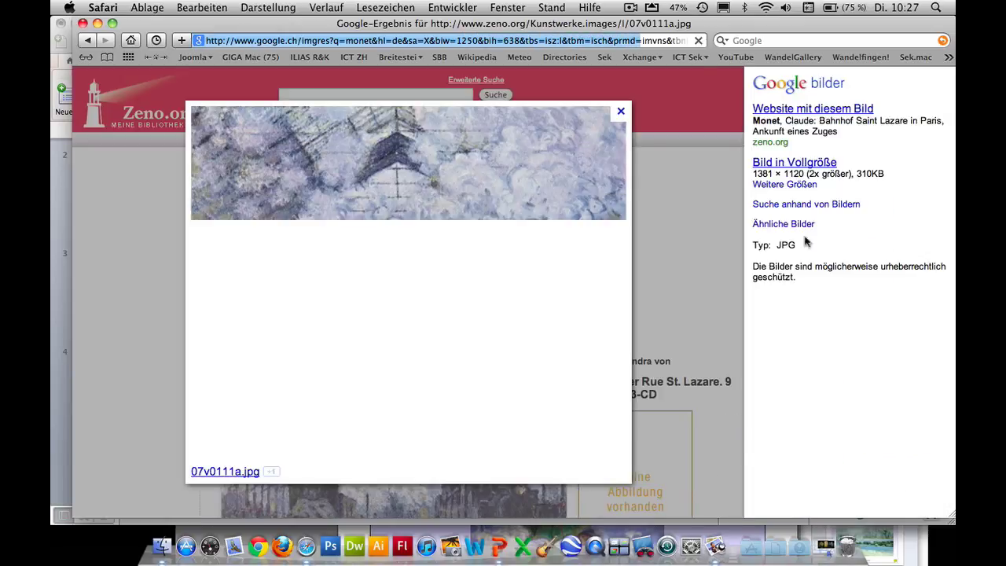
{"action": "left_click", "coordinate": [810, 167]}
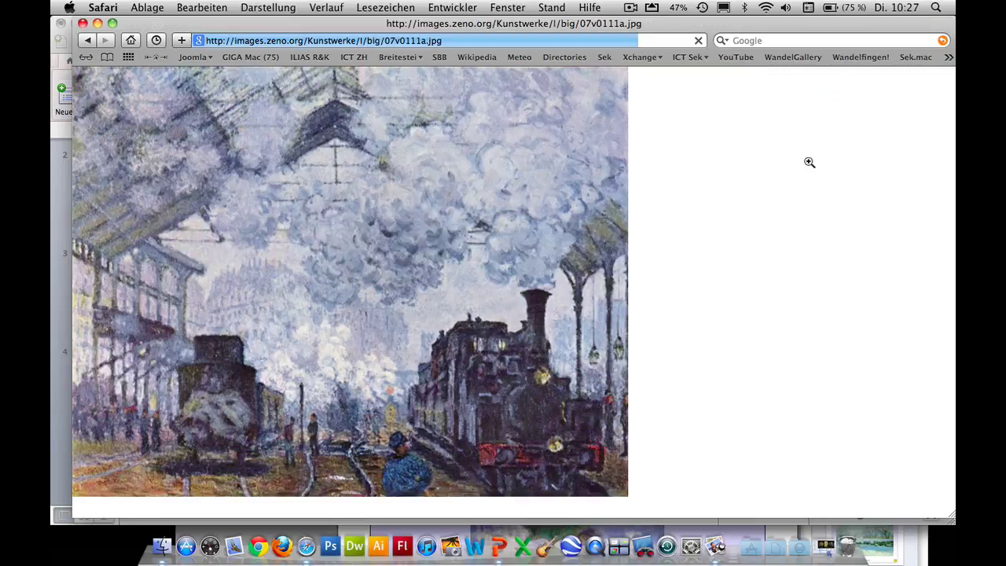
{"action": "left_click_drag", "start_coordinate": [351, 28], "coordinate": [833, 52]}
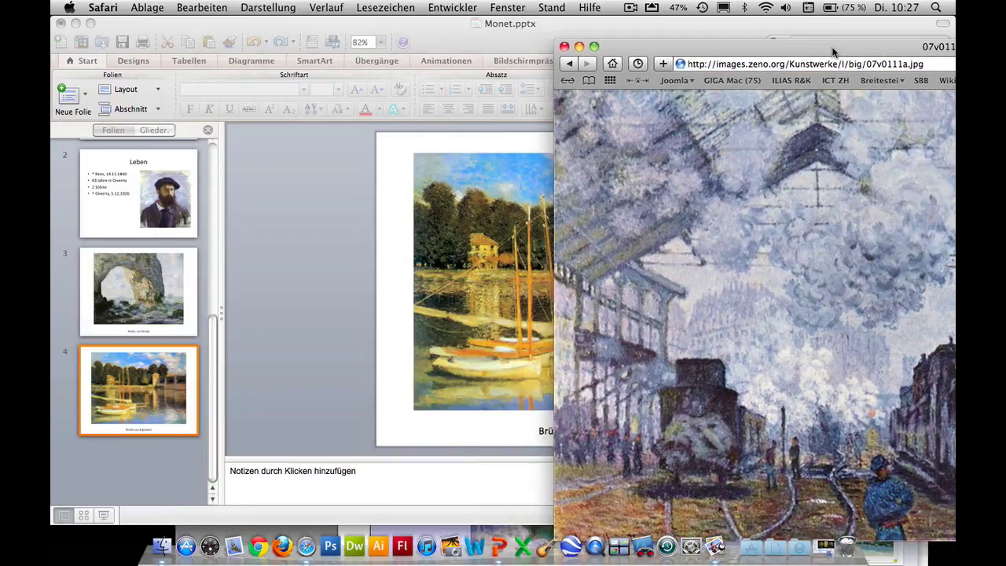
Drop the Saint-Lazare painting onto slide 4, then delete it again from the slide
{"action": "left_click_drag", "start_coordinate": [750, 248], "coordinate": [365, 267]}
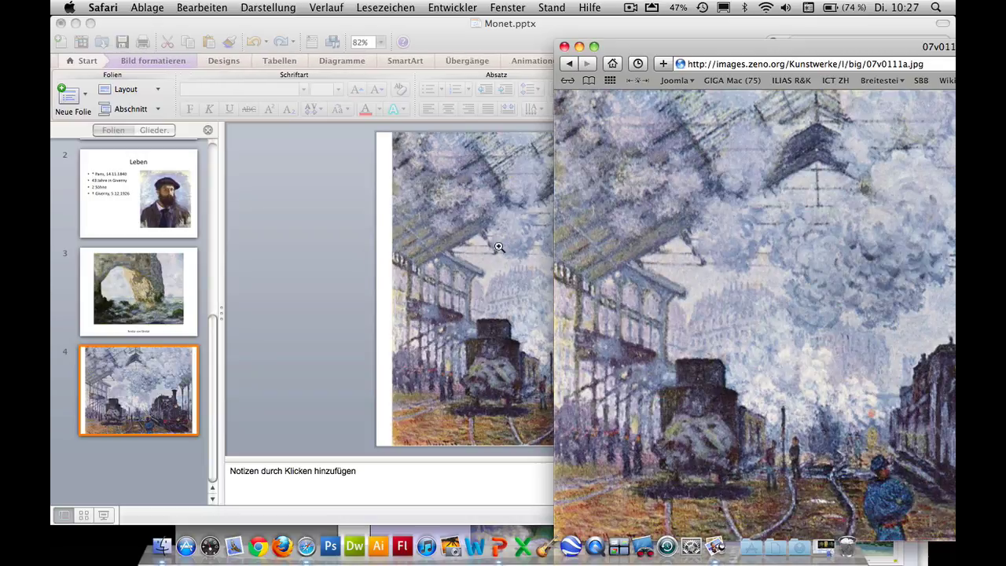
{"action": "left_click", "coordinate": [438, 239]}
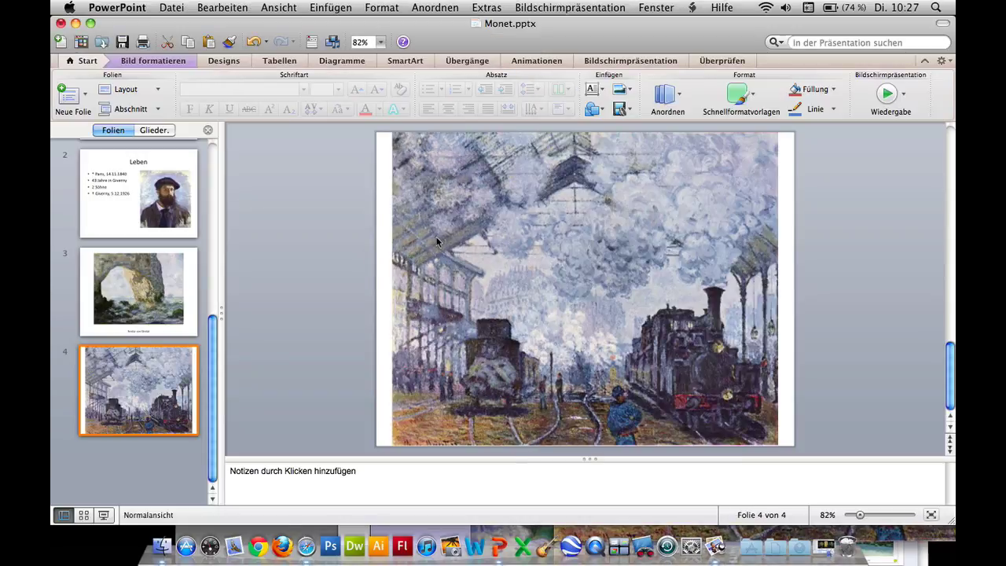
{"action": "left_click", "coordinate": [625, 247]}
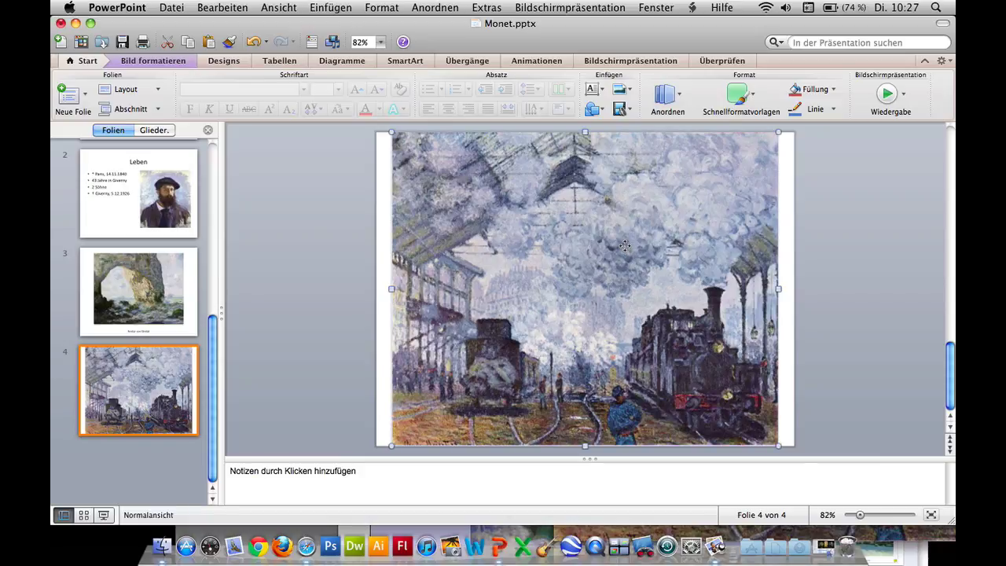
{"action": "key", "text": "Delete"}
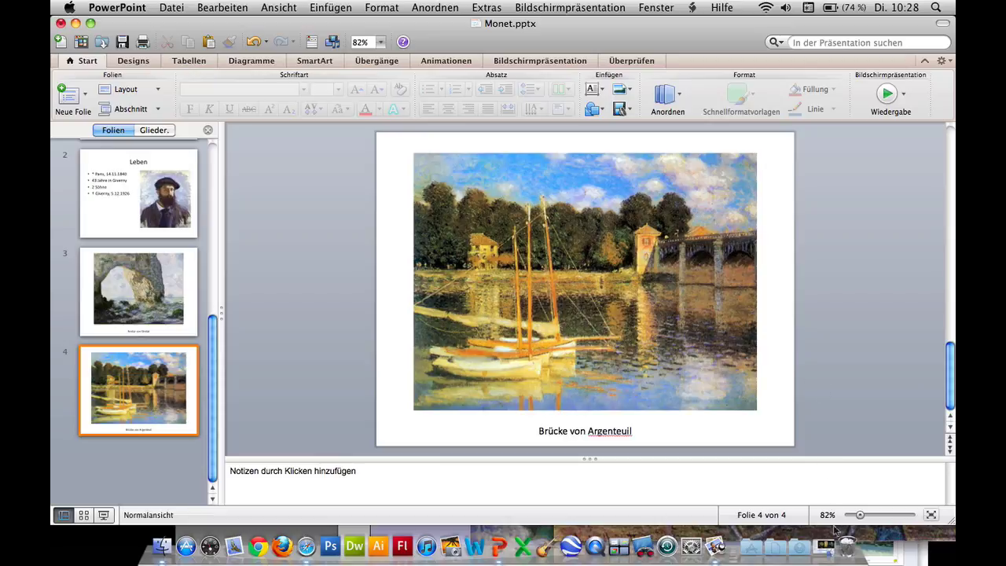
Show the Vorlage.pdf template in Preview over the presentation and scroll down to page 8
{"action": "left_click", "coordinate": [716, 547]}
{"action": "left_click_drag", "start_coordinate": [680, 411], "coordinate": [607, 18]}
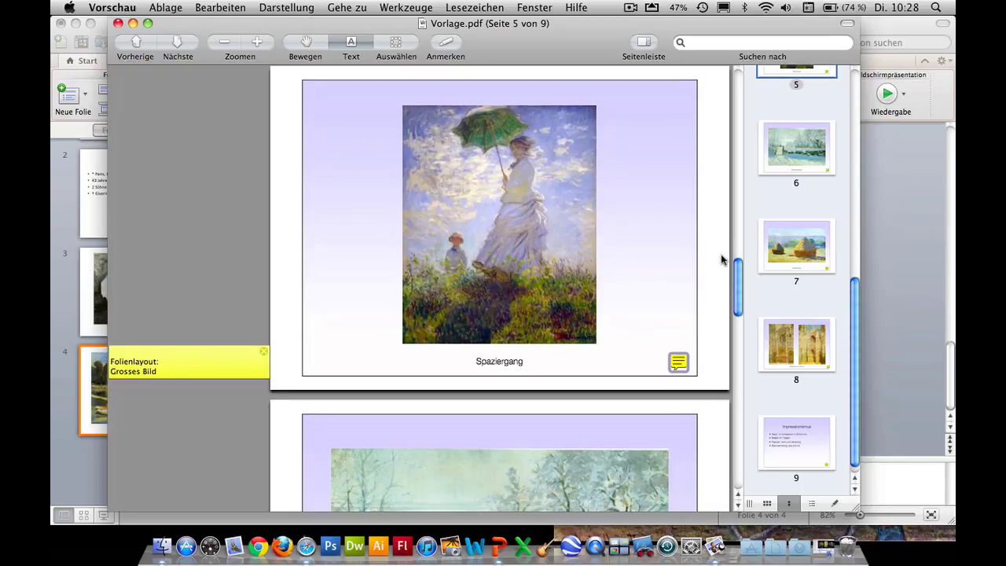
{"action": "scroll", "coordinate": [634, 288], "scroll_direction": "down", "scroll_amount": 10}
{"action": "scroll", "coordinate": [630, 290], "scroll_direction": "down", "scroll_amount": 15}
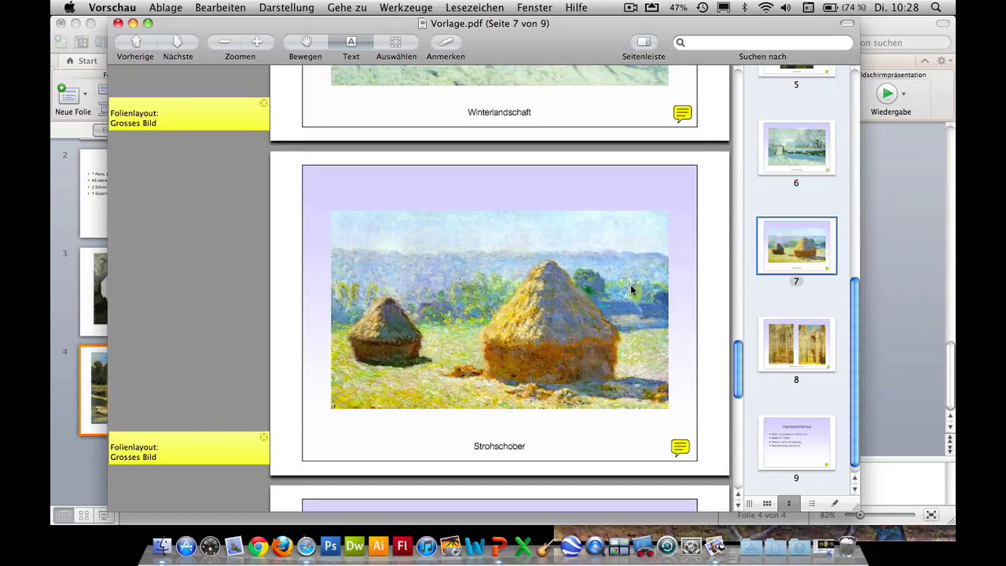